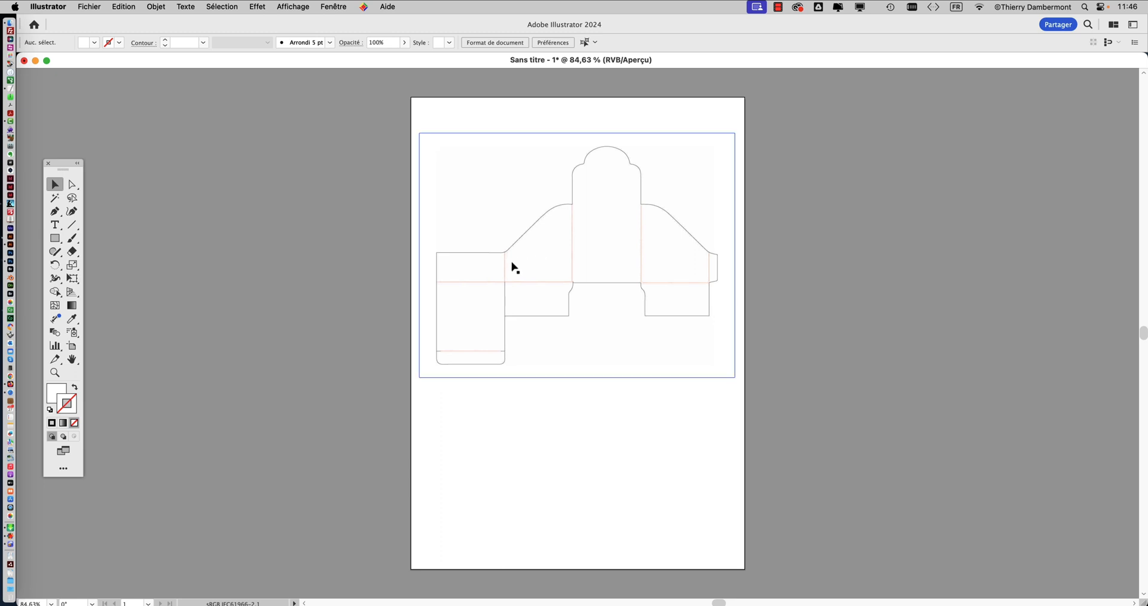
# Step: Examine the line quality of the die-cut image up close, along its fold lines and the sloped side panel
pyautogui.scroll(6, 510, 260)
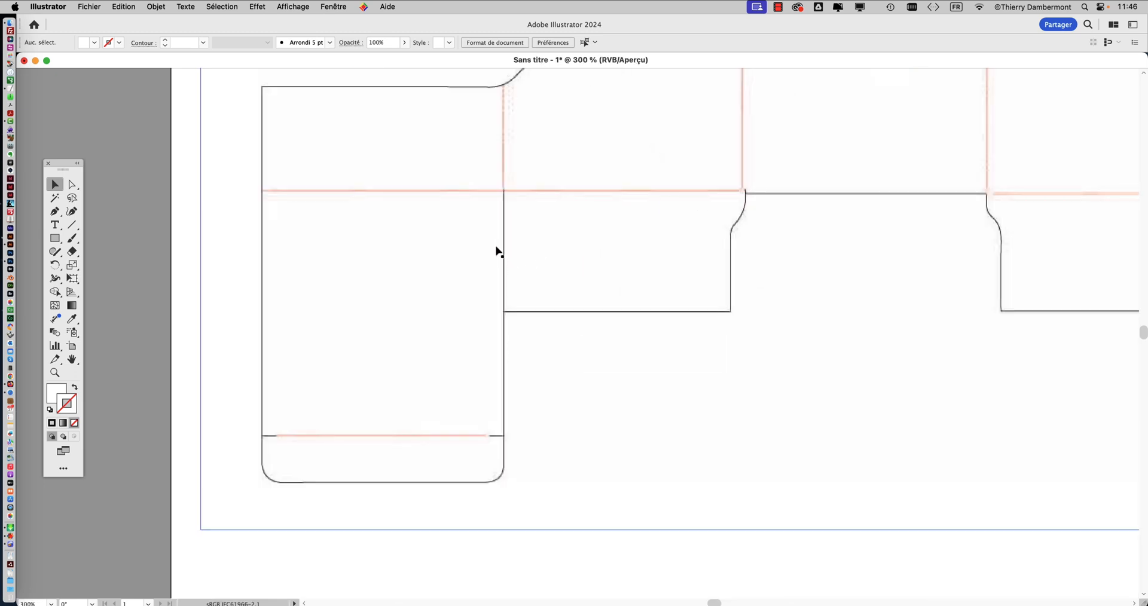
pyautogui.scroll(10, 551, 161)
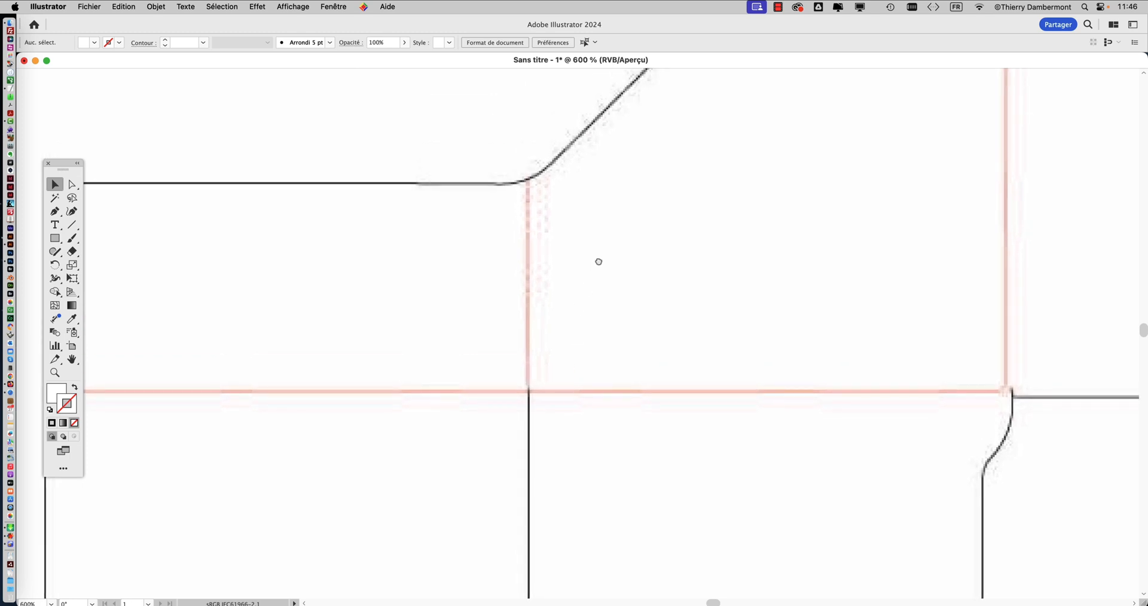
pyautogui.hscroll(8, 597, 259)
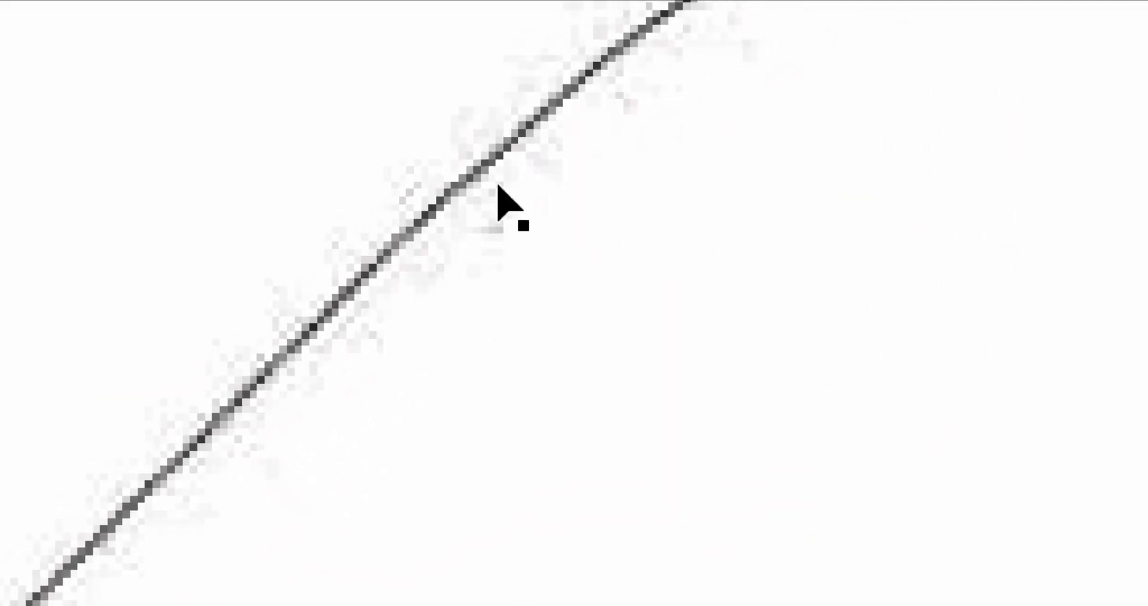
pyautogui.scroll(-4, 565, 233)
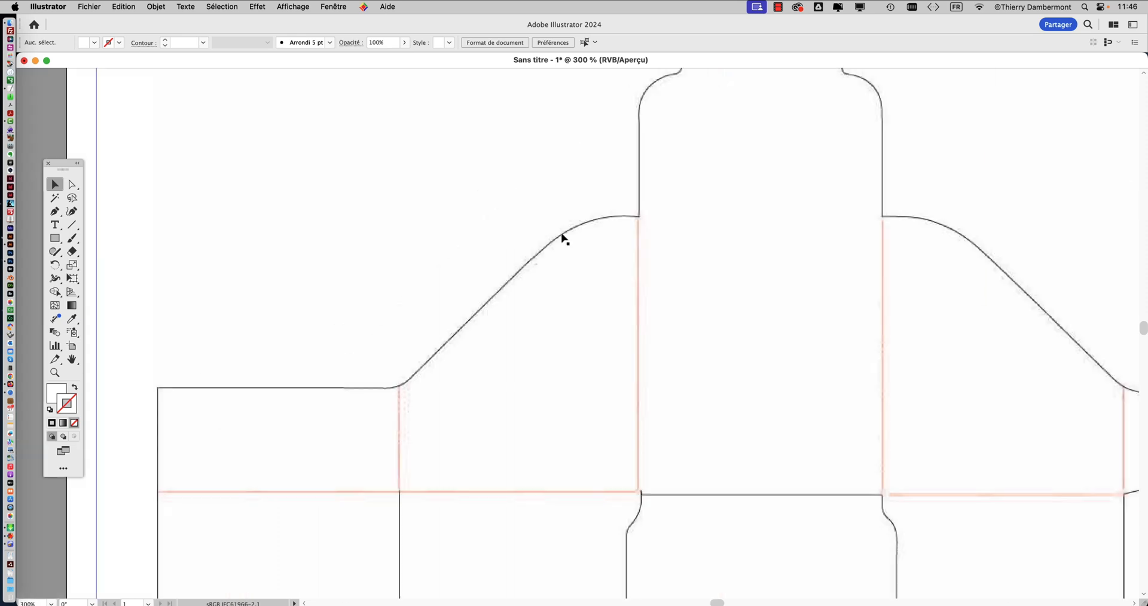
pyautogui.moveTo(487, 330); pyautogui.dragTo(394, 259)
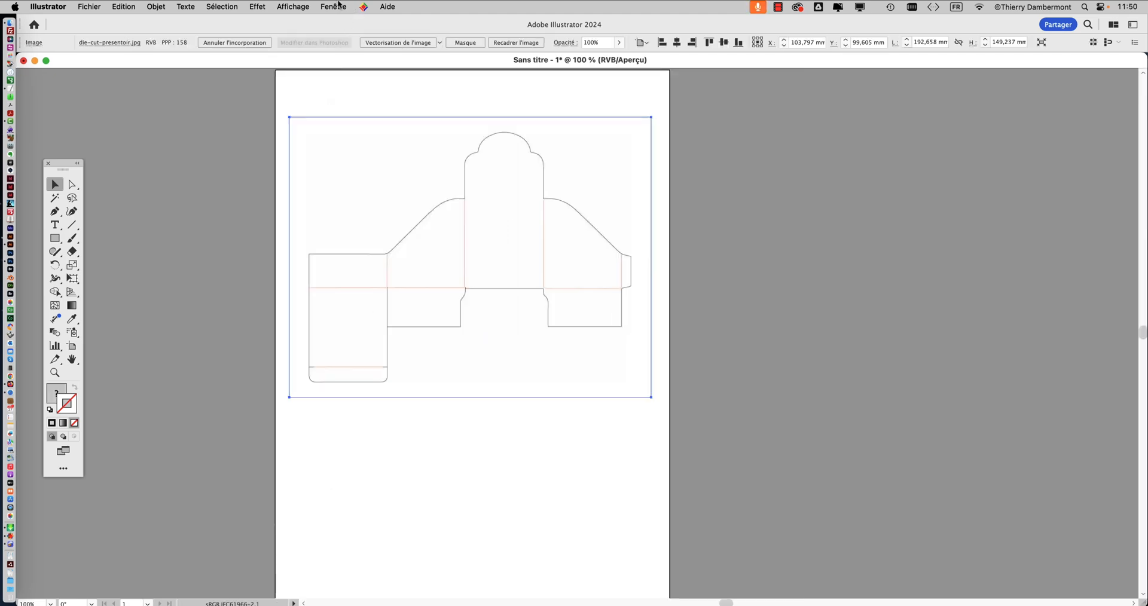
# Step: Show the Layers panel, shrink it to a compact height and place it beside the artboard
pyautogui.click(332, 7)
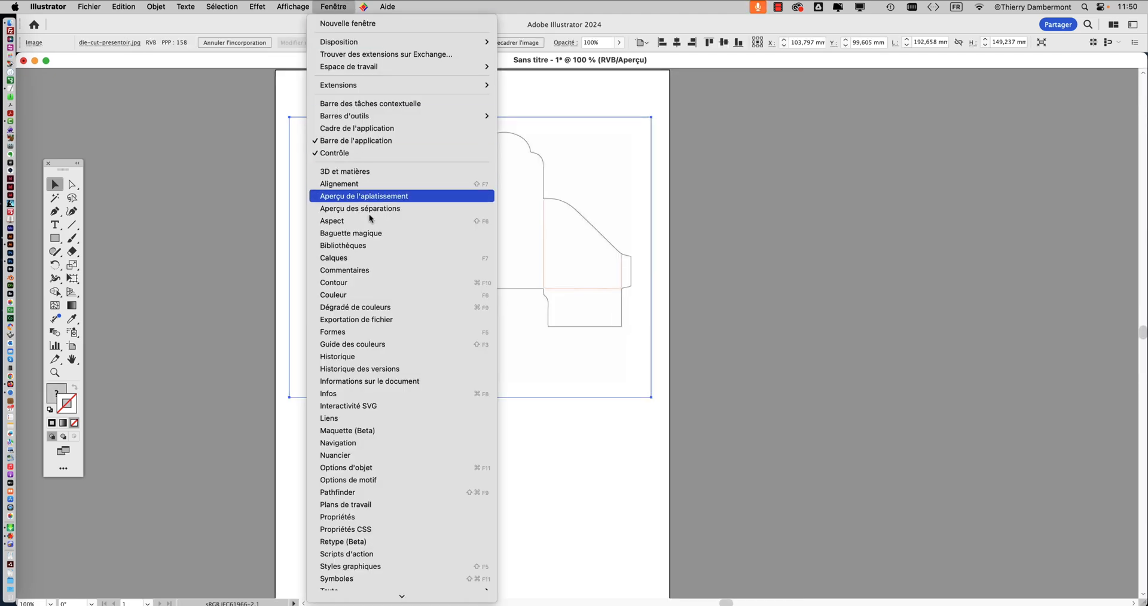
pyautogui.click(366, 263)
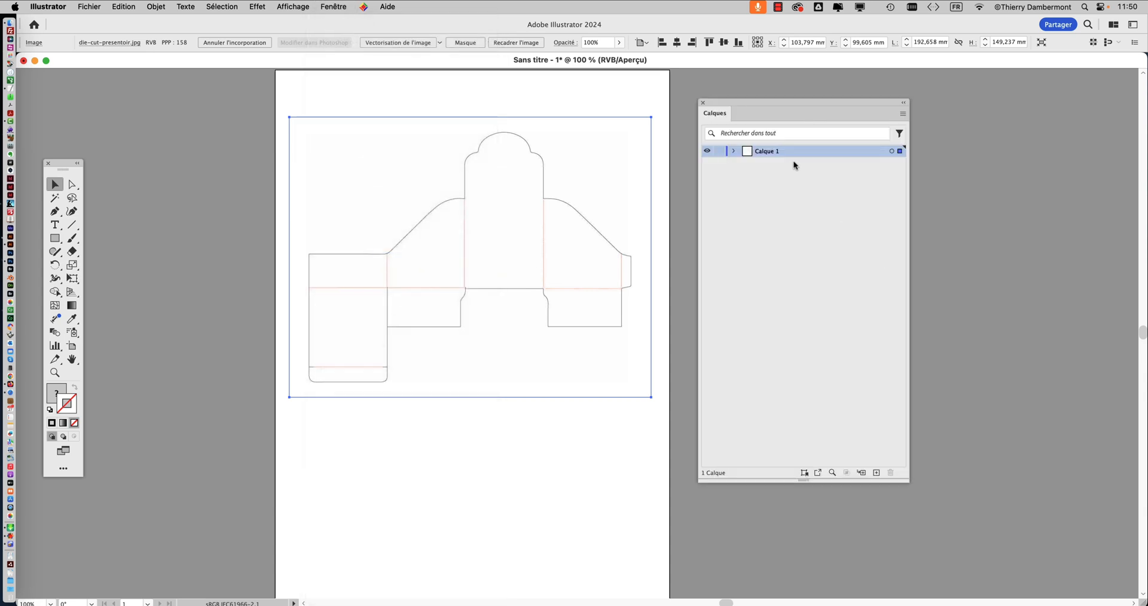
pyautogui.moveTo(910, 481); pyautogui.dragTo(873, 218)
pyautogui.moveTo(734, 103); pyautogui.dragTo(775, 174)
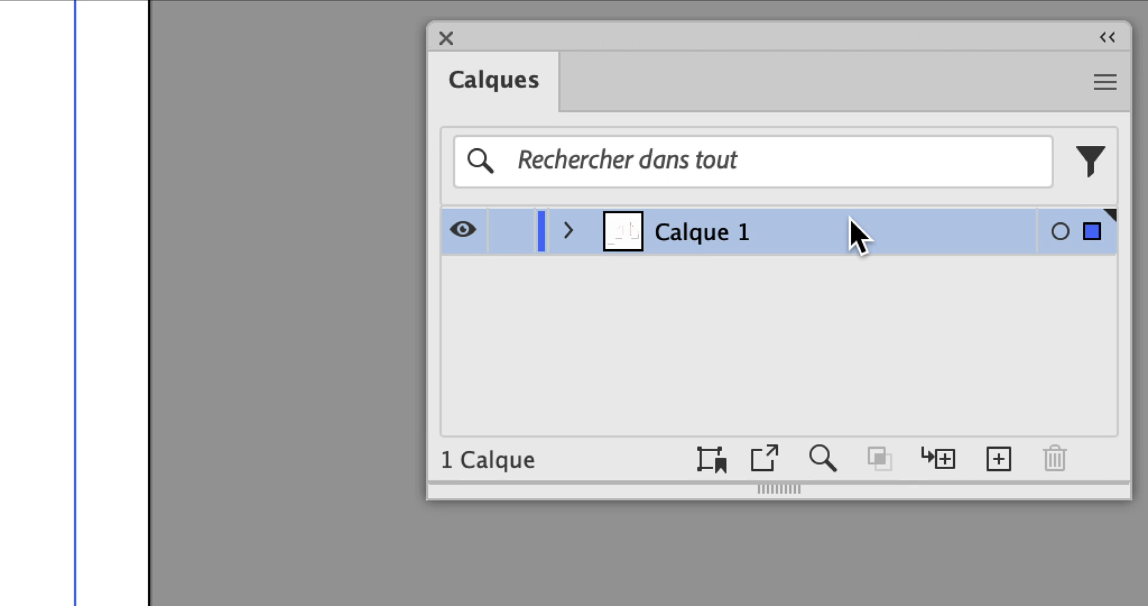
# Step: Duplicate the layer Calque 1 and rename the original layer as backup
pyautogui.moveTo(853, 239); pyautogui.dragTo(984, 432)
pyautogui.moveTo(876, 264); pyautogui.dragTo(892, 290)
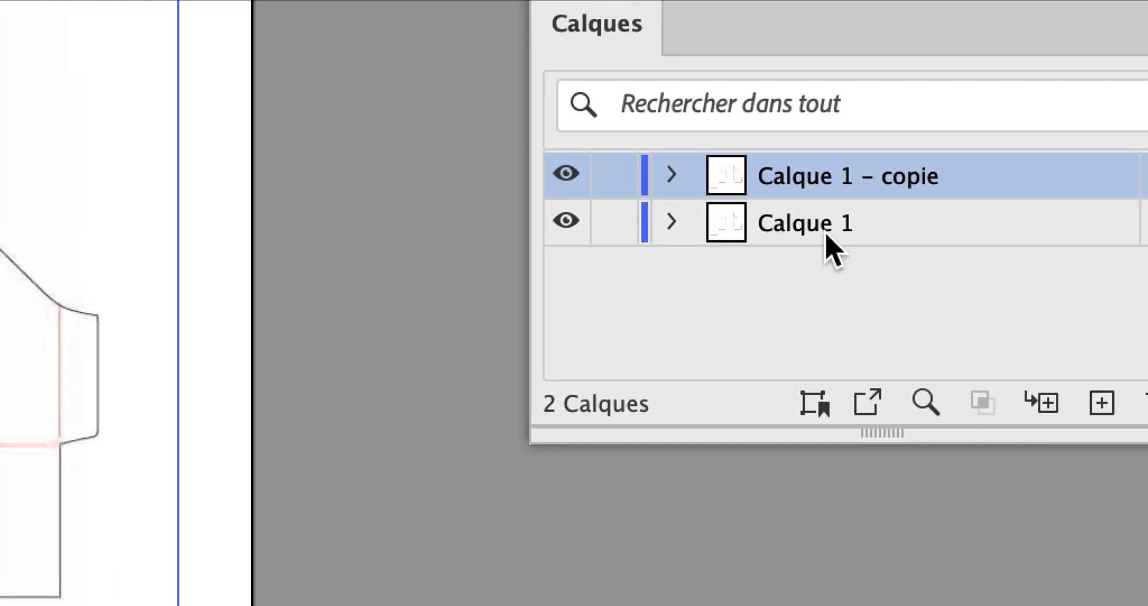
pyautogui.doubleClick(827, 236)
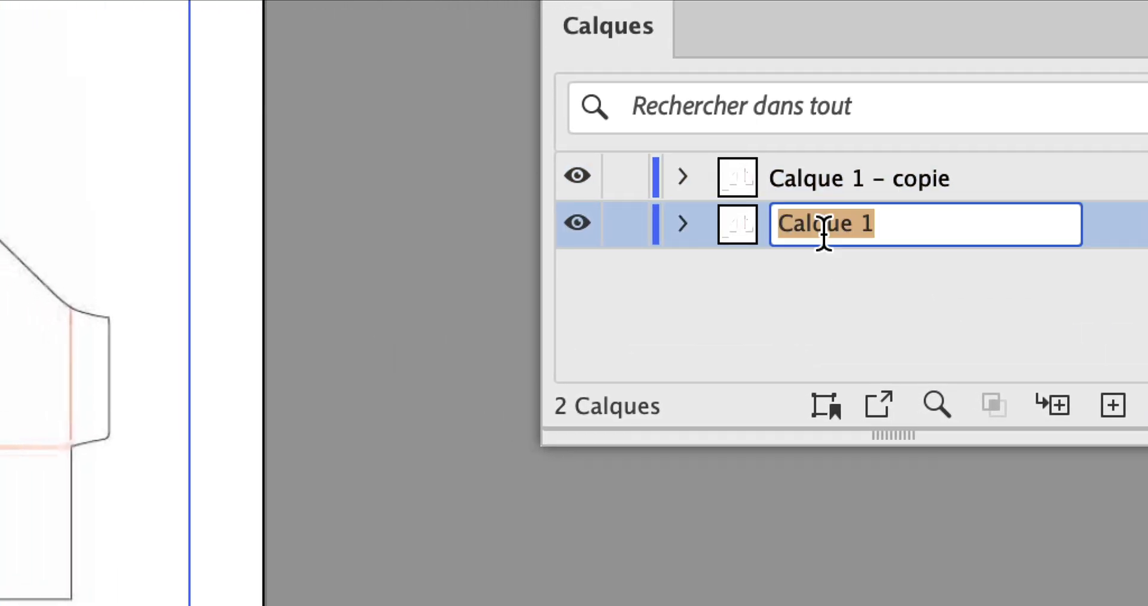
pyautogui.write('backup')
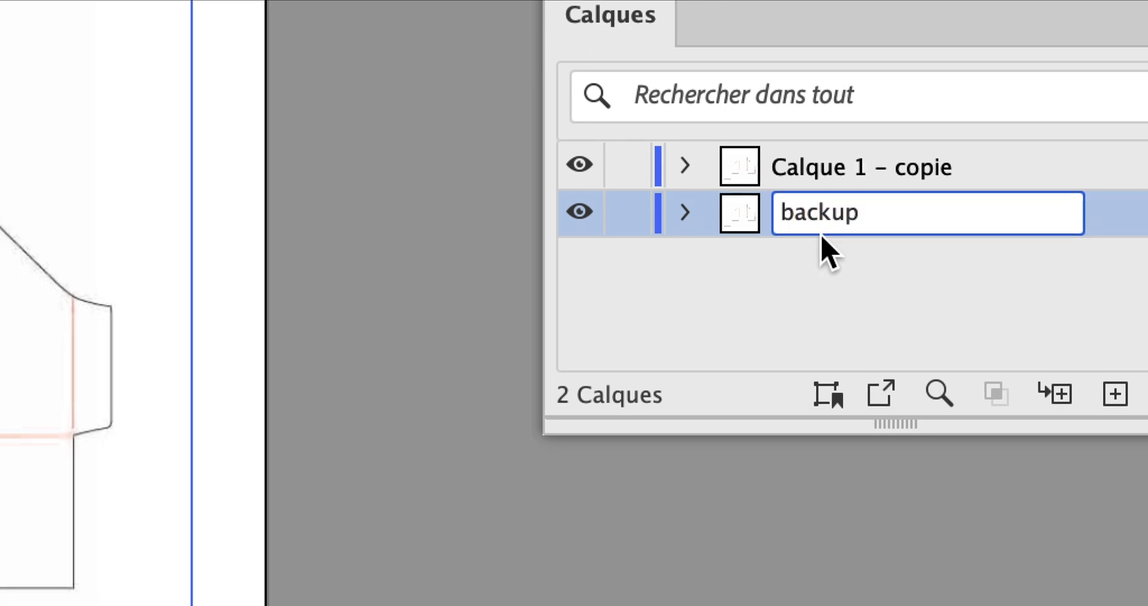
# Step: Lock and hide the backup layer
pyautogui.click(701, 246)
pyautogui.click(628, 212)
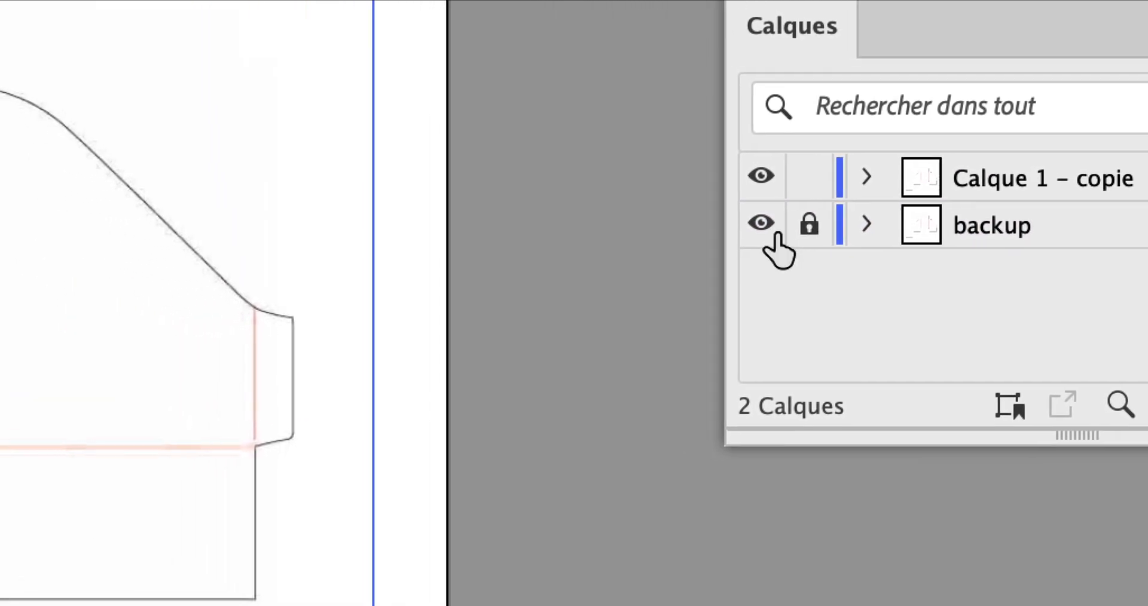
pyautogui.click(776, 233)
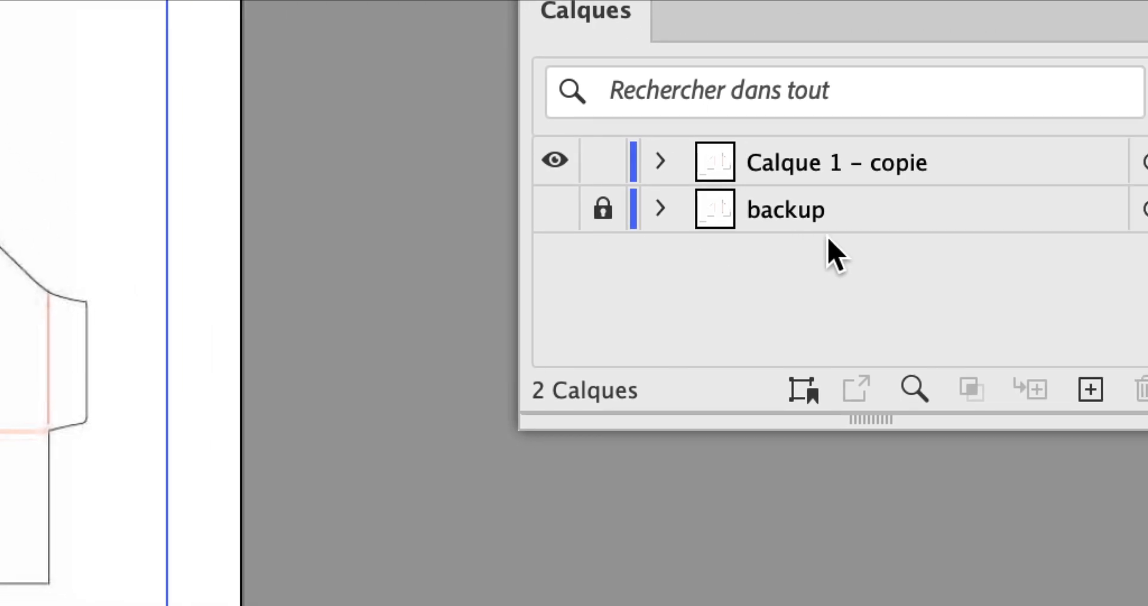
# Step: Select the duplicated layer and its artwork, and rename the layer as diecut vectoriel
pyautogui.click(1024, 242)
pyautogui.click(807, 179)
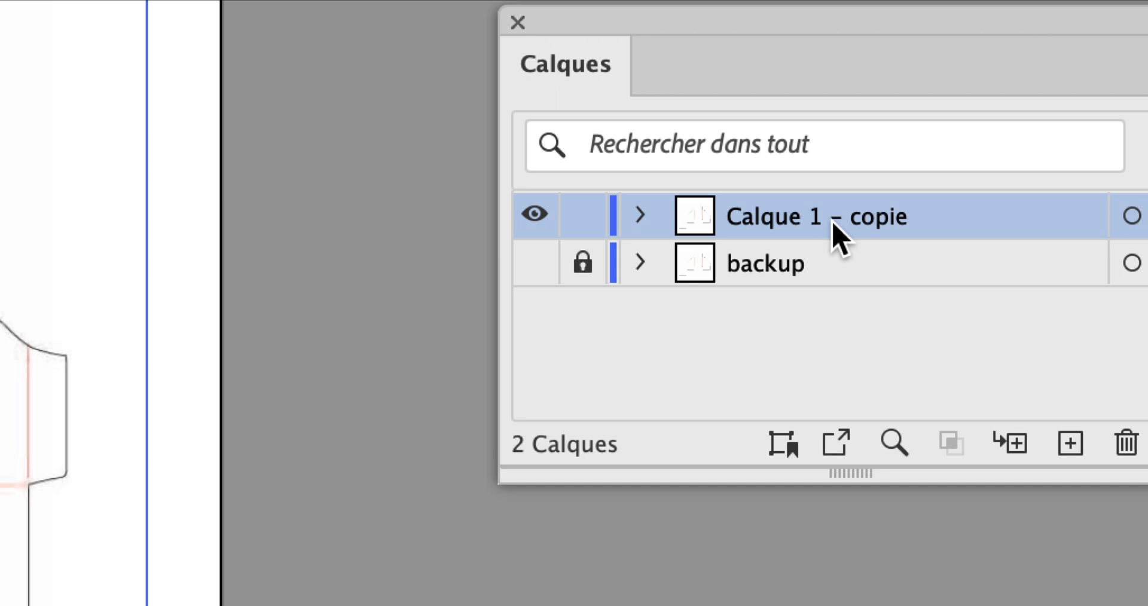
pyautogui.doubleClick(837, 216)
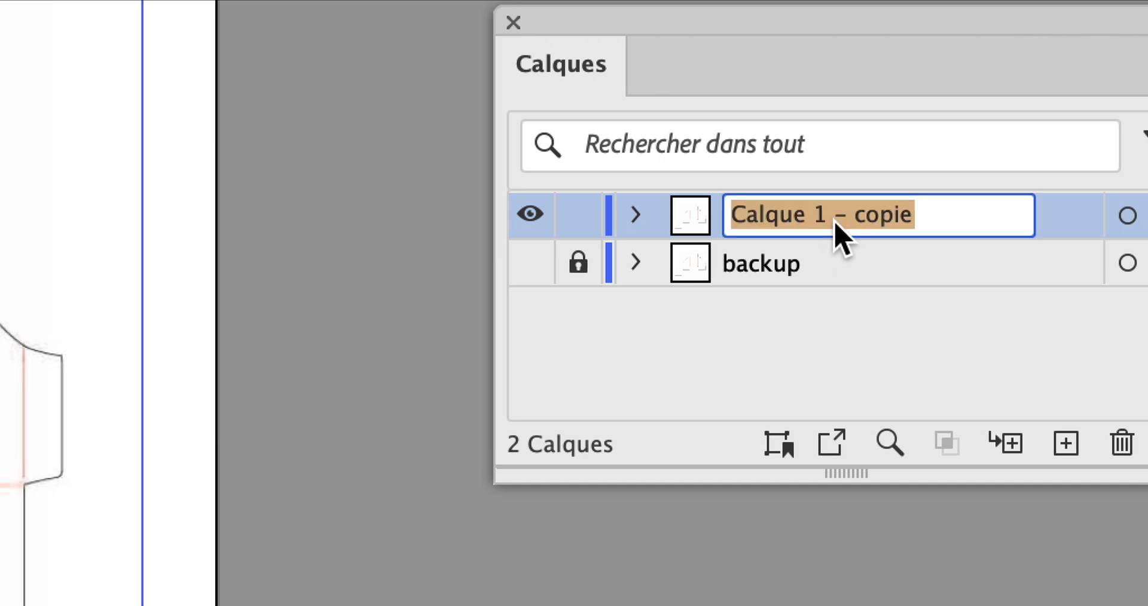
pyautogui.write('diecut')
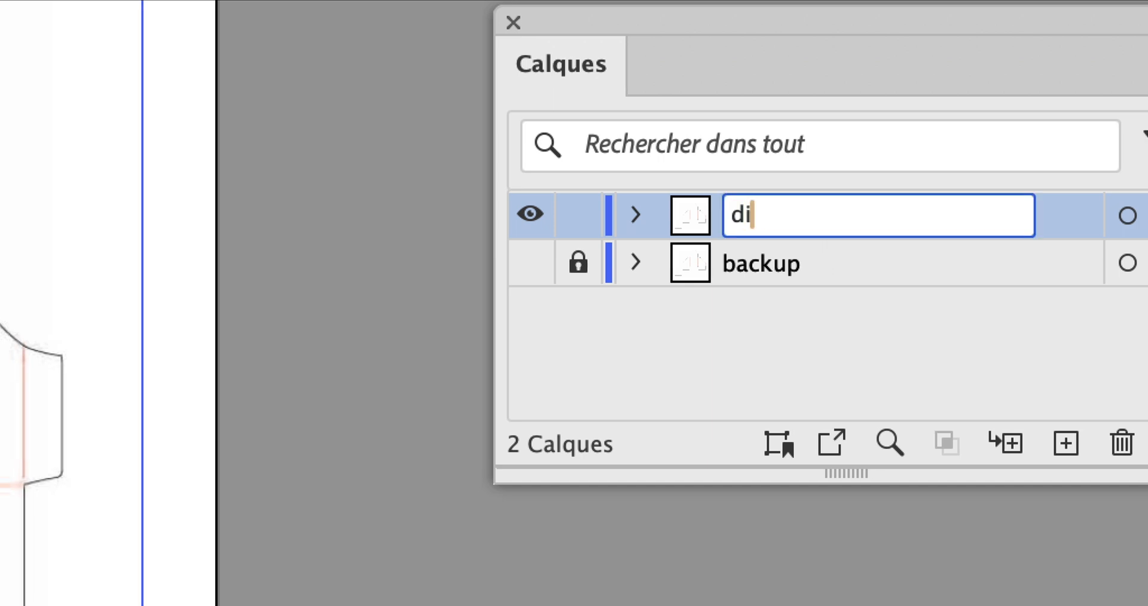
pyautogui.write(' vectoriel')
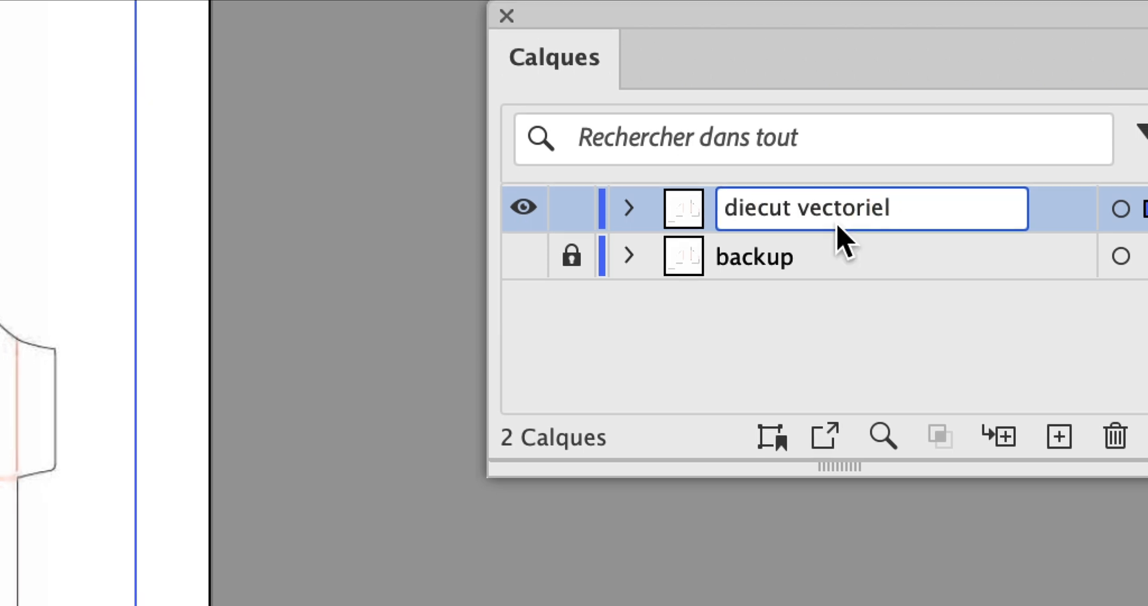
pyautogui.press('Return')
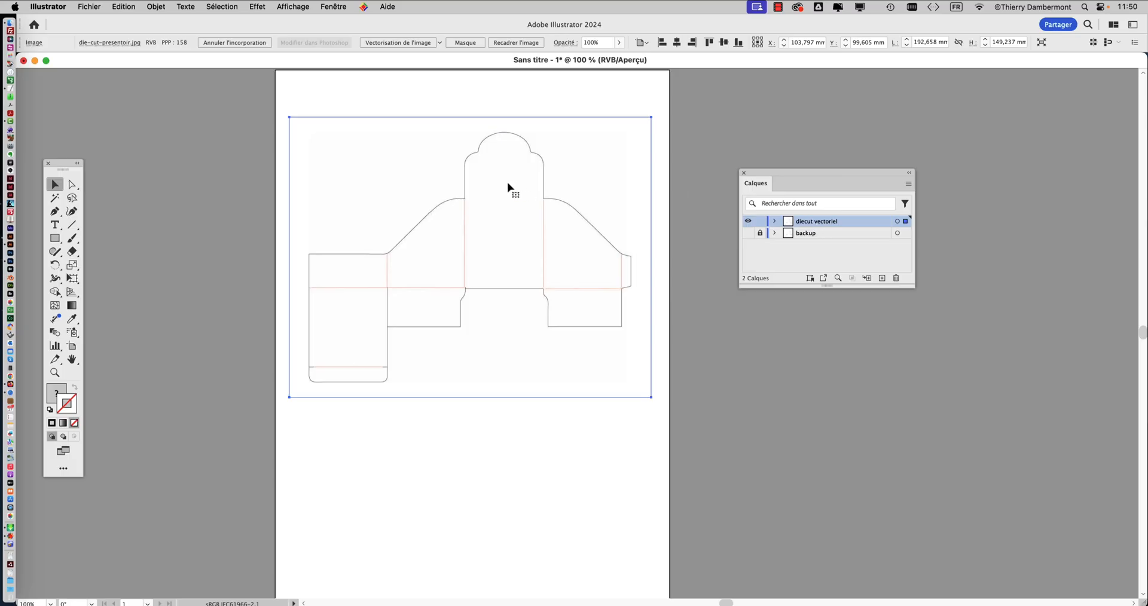
# Step: Examine the whole die-cut outline, from the rounded top flap to the side panels, keeping the Layers panel clear of it
pyautogui.click(269, 202)
pyautogui.click(392, 216)
pyautogui.moveTo(755, 172); pyautogui.dragTo(801, 128)
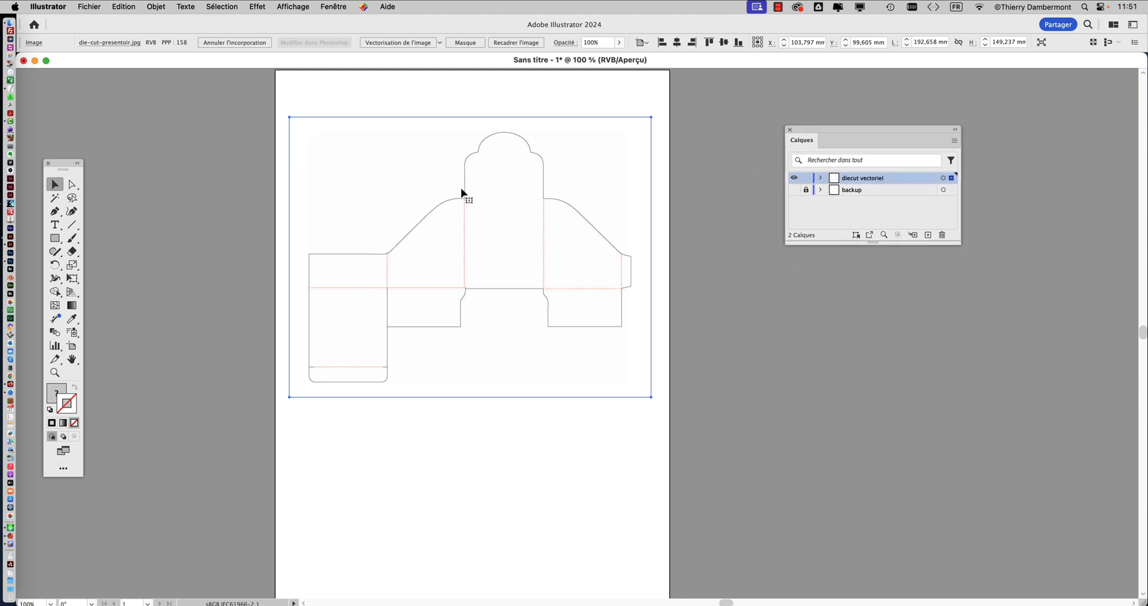
pyautogui.scroll(4, 463, 194)
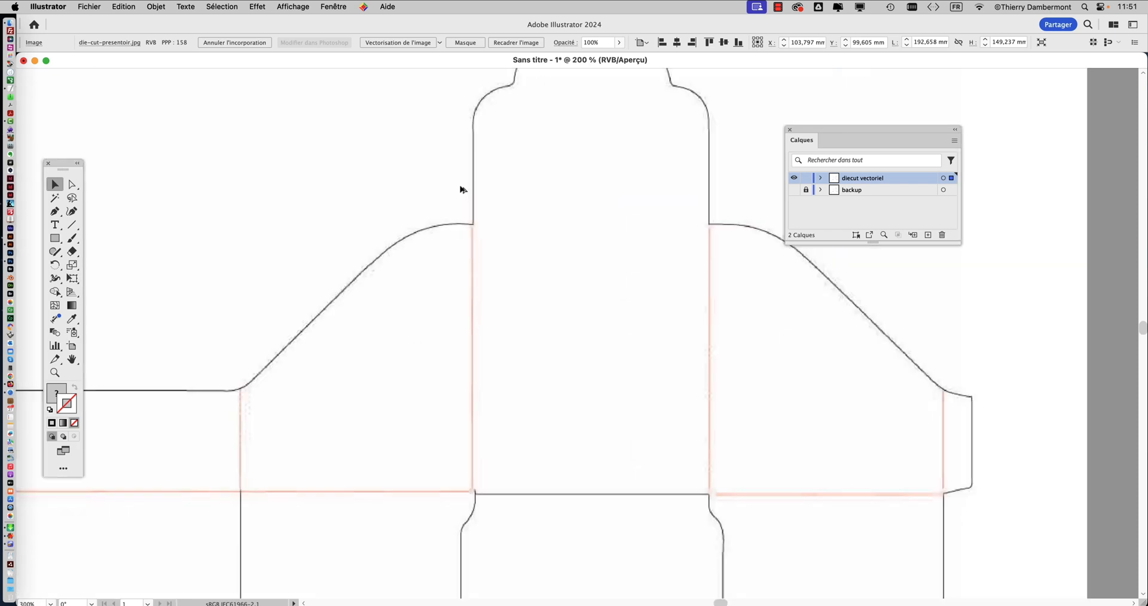
pyautogui.scroll(-2, 595, 220)
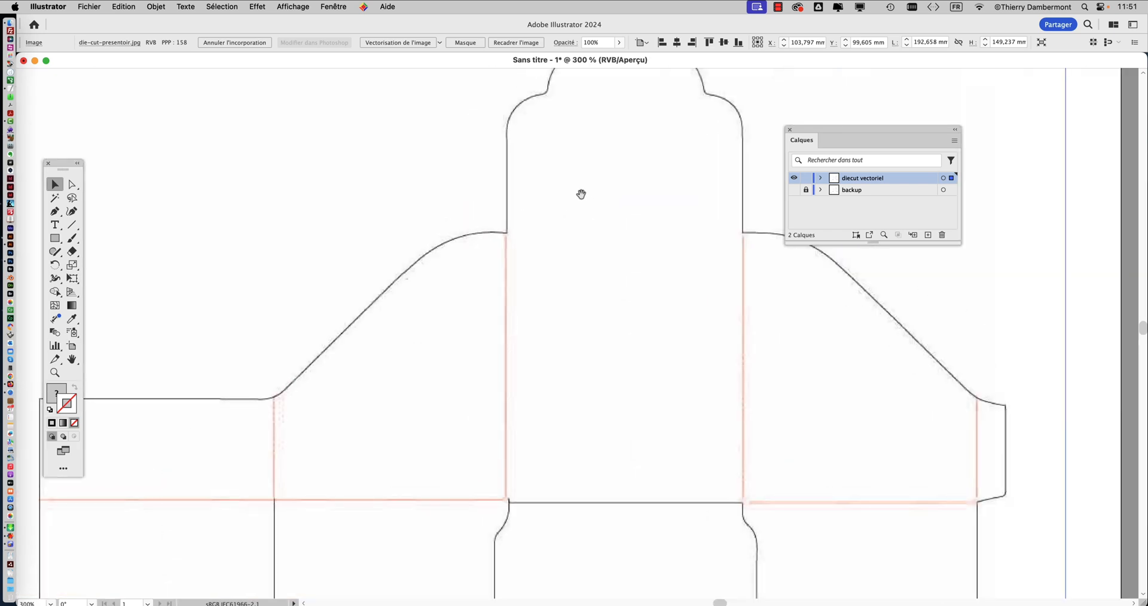
pyautogui.scroll(1, 582, 192)
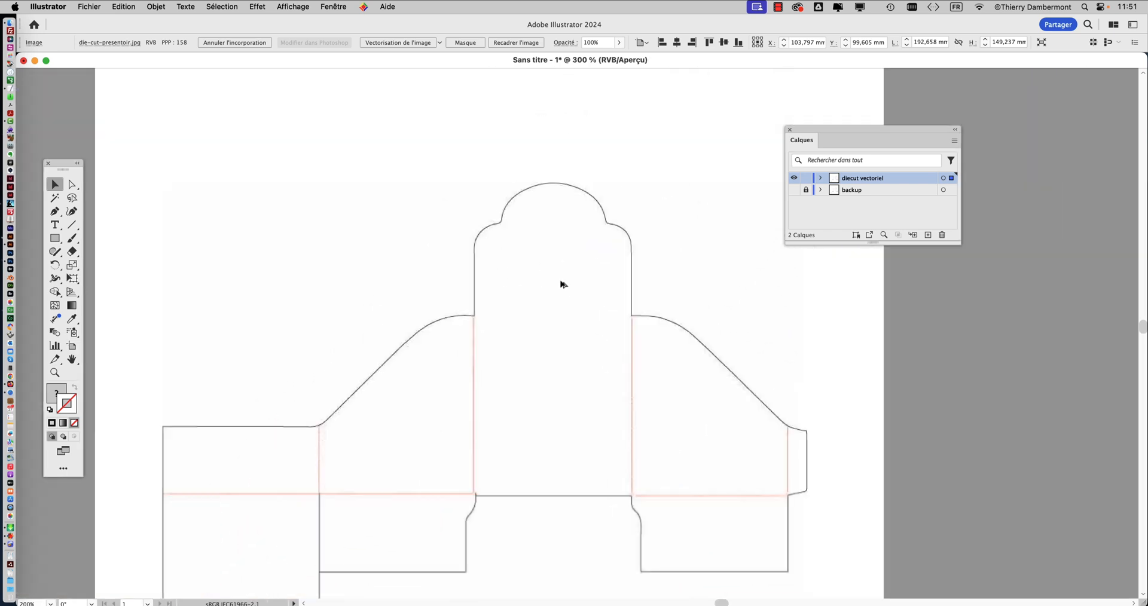
pyautogui.scroll(-1, 562, 285)
pyautogui.scroll(-3, 476, 233)
pyautogui.scroll(-1, 487, 259)
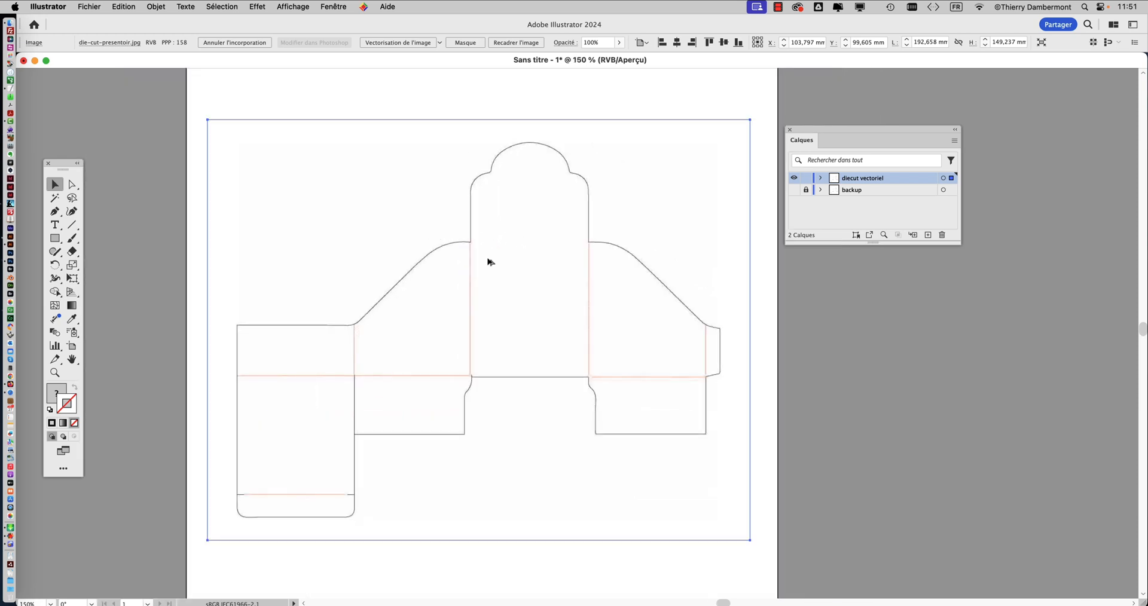
pyautogui.scroll(-1, 436, 258)
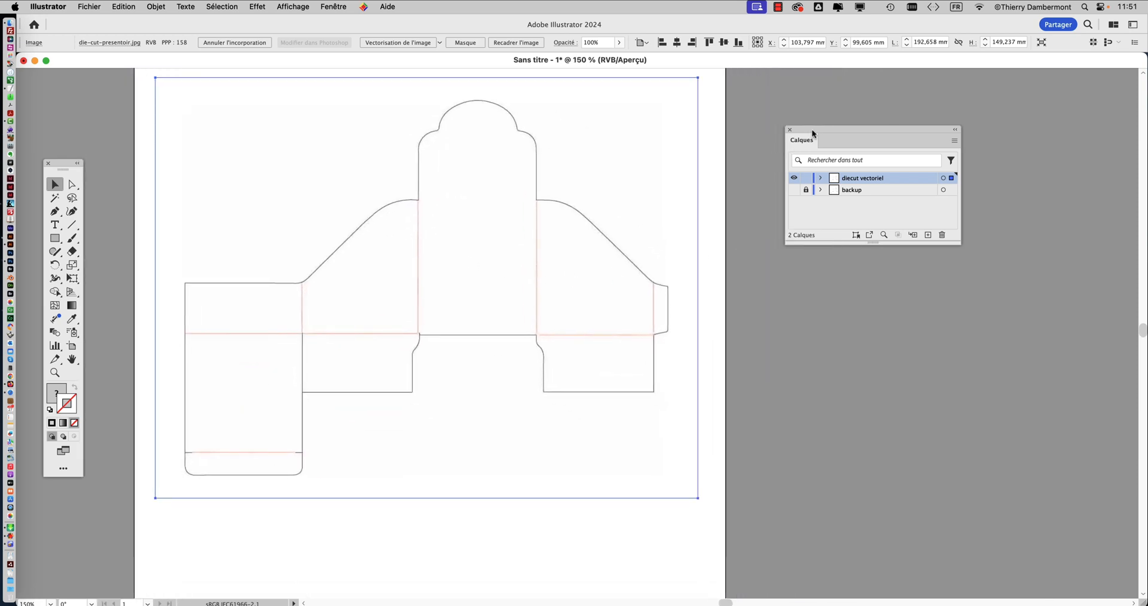
pyautogui.moveTo(811, 128); pyautogui.dragTo(879, 108)
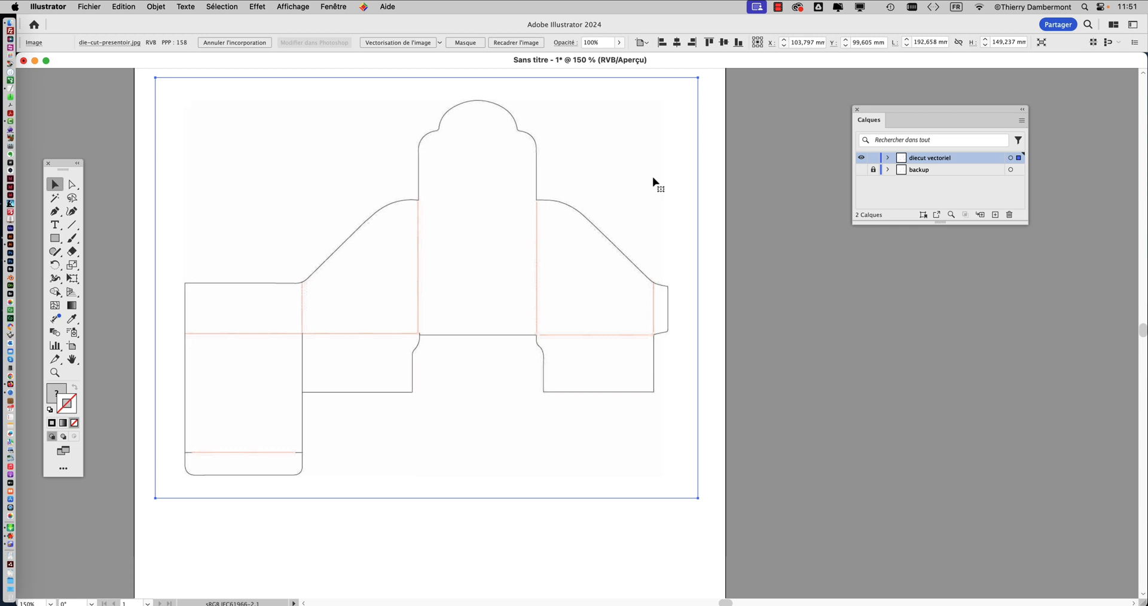
pyautogui.hscroll(3, 474, 161)
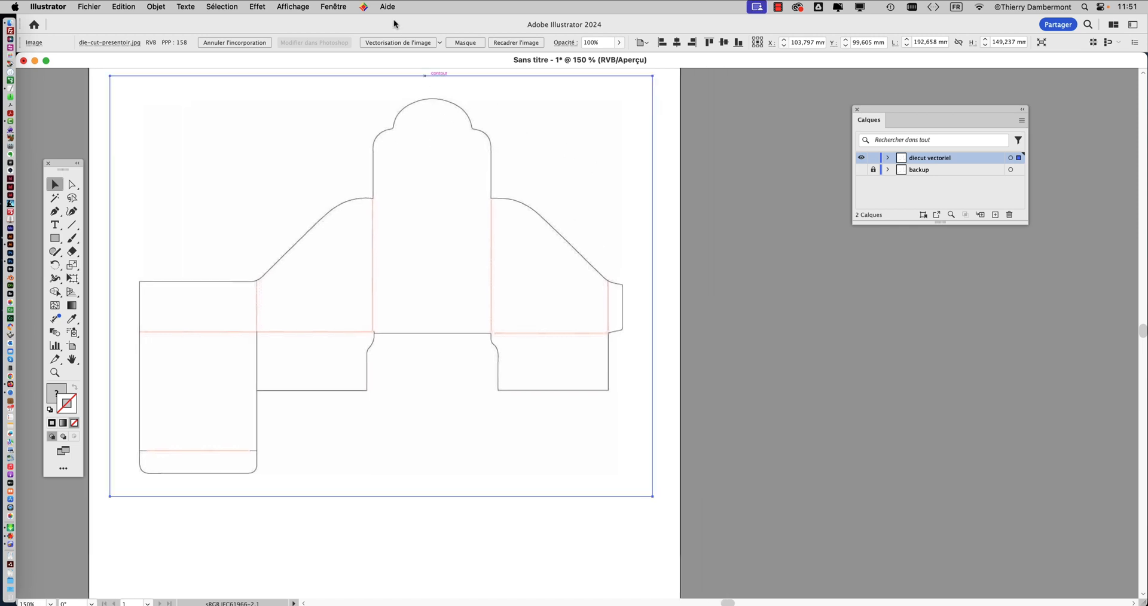
pyautogui.click(333, 6)
pyautogui.scroll(-5, 353, 335)
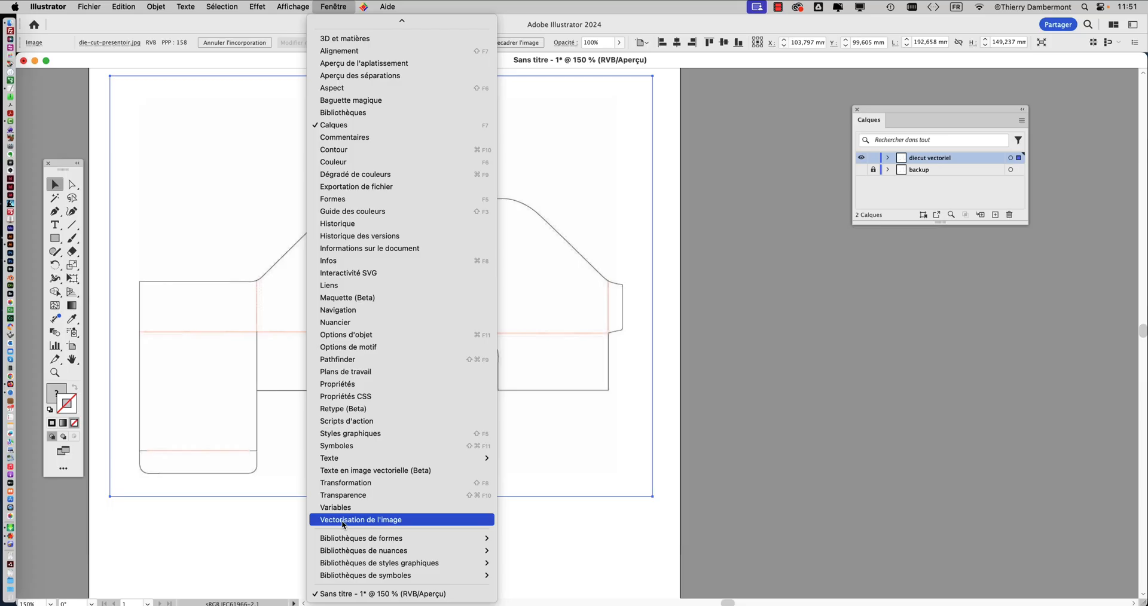
pyautogui.click(880, 404)
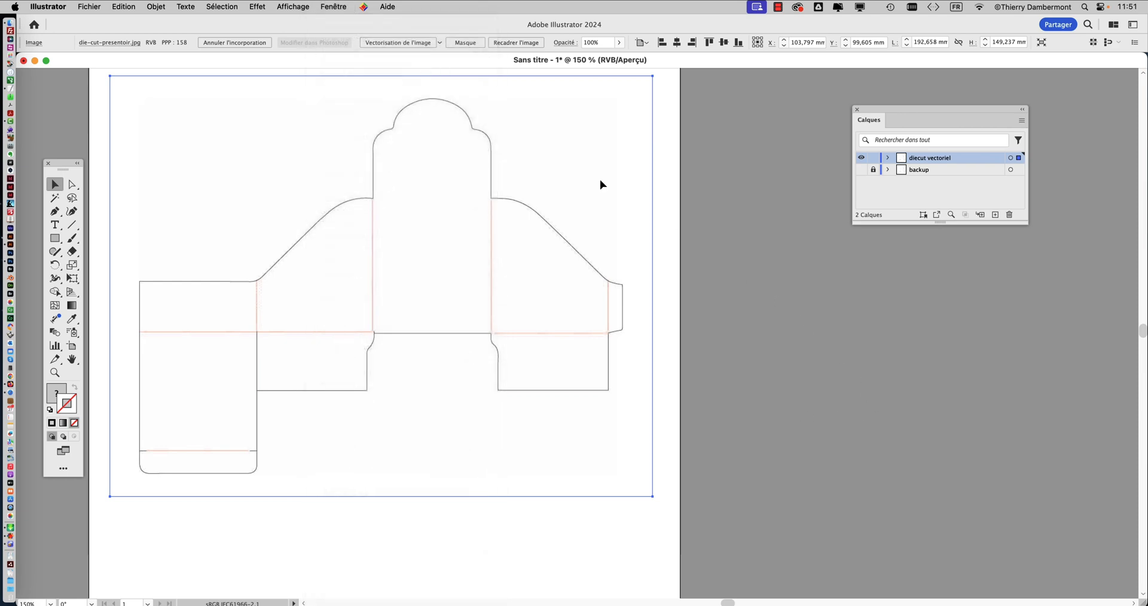
# Step: Open the Image Trace settings beside the selected die-cut image, clear of the Layers panel, with the advanced options expanded
pyautogui.click(350, 6)
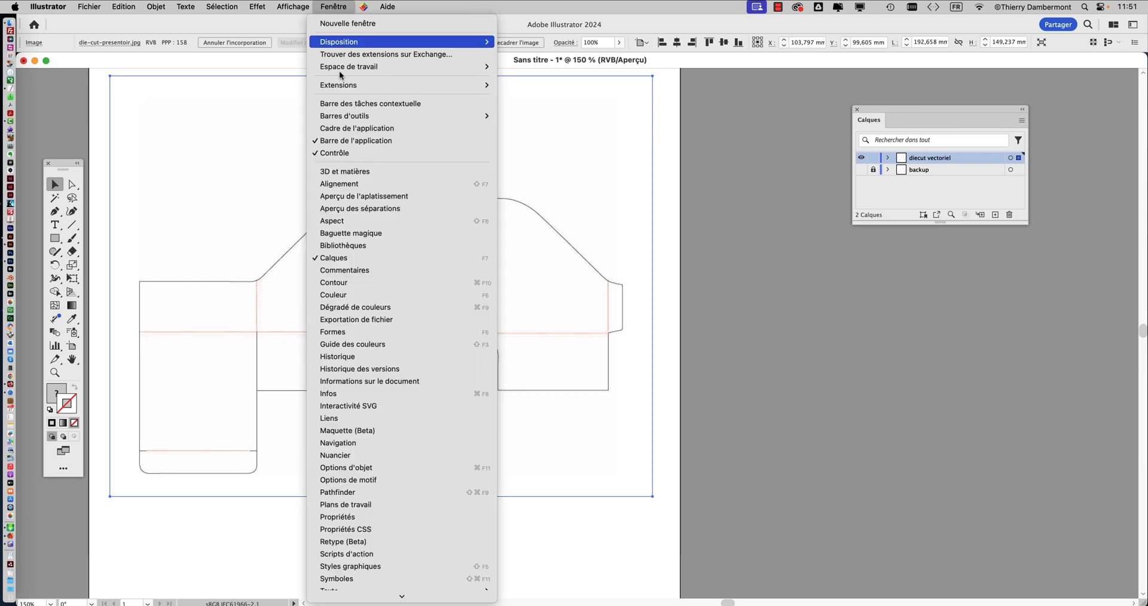
pyautogui.scroll(-5, 359, 239)
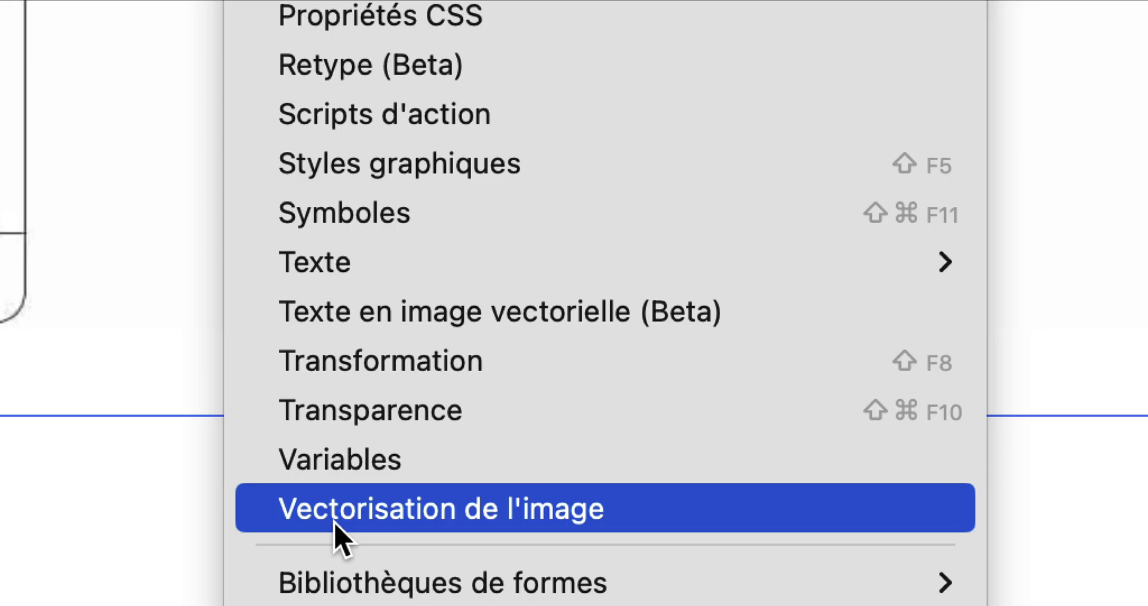
pyautogui.click(335, 524)
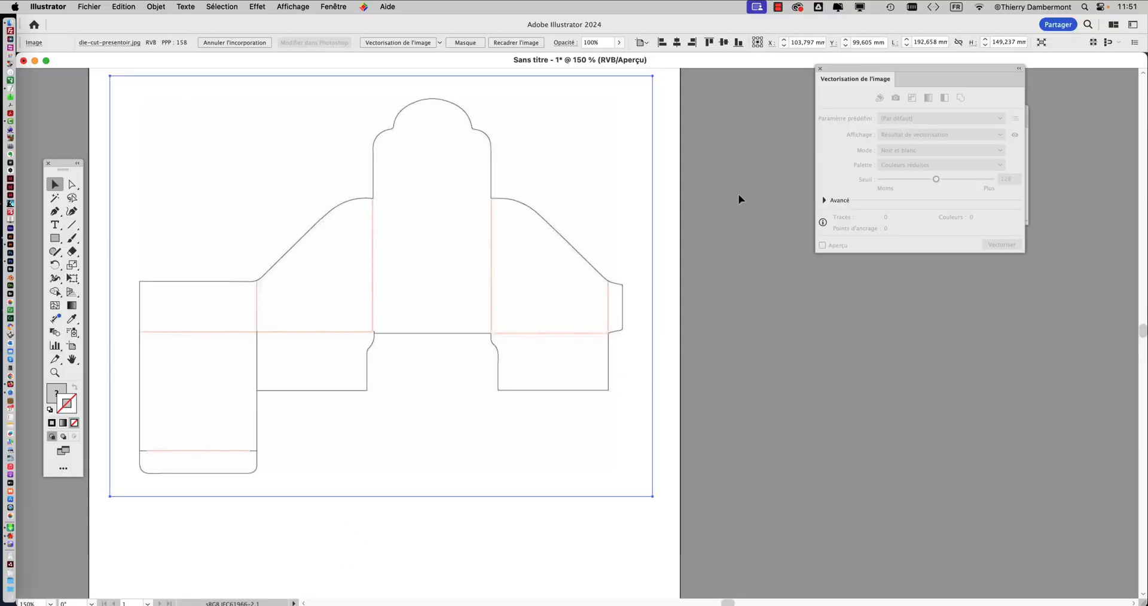
pyautogui.moveTo(840, 79); pyautogui.dragTo(724, 170)
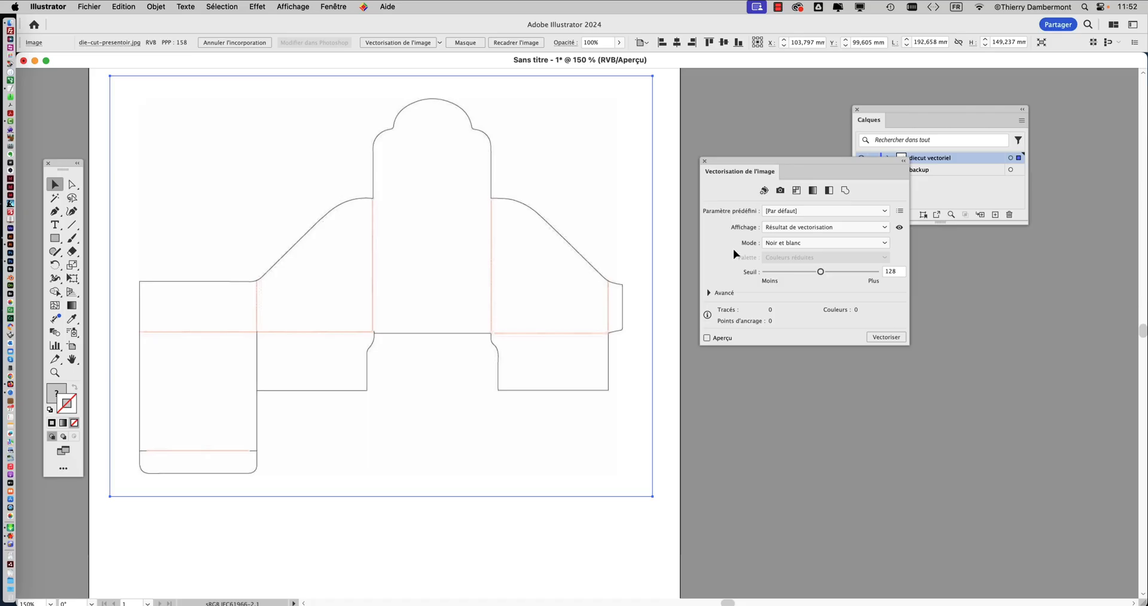
pyautogui.moveTo(872, 109); pyautogui.dragTo(975, 88)
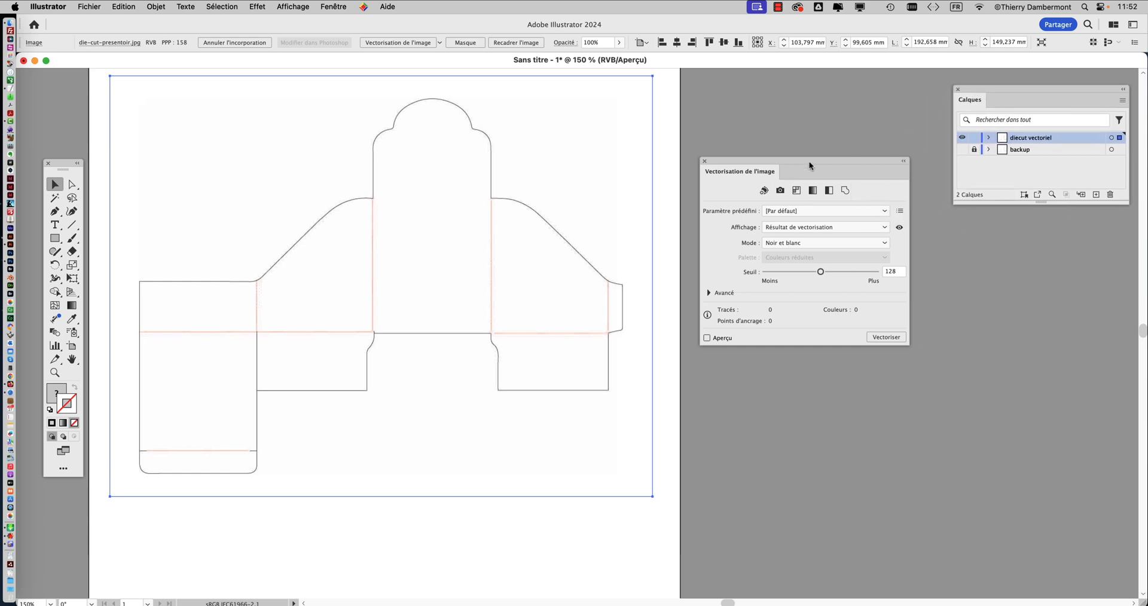
pyautogui.moveTo(809, 165); pyautogui.dragTo(799, 133)
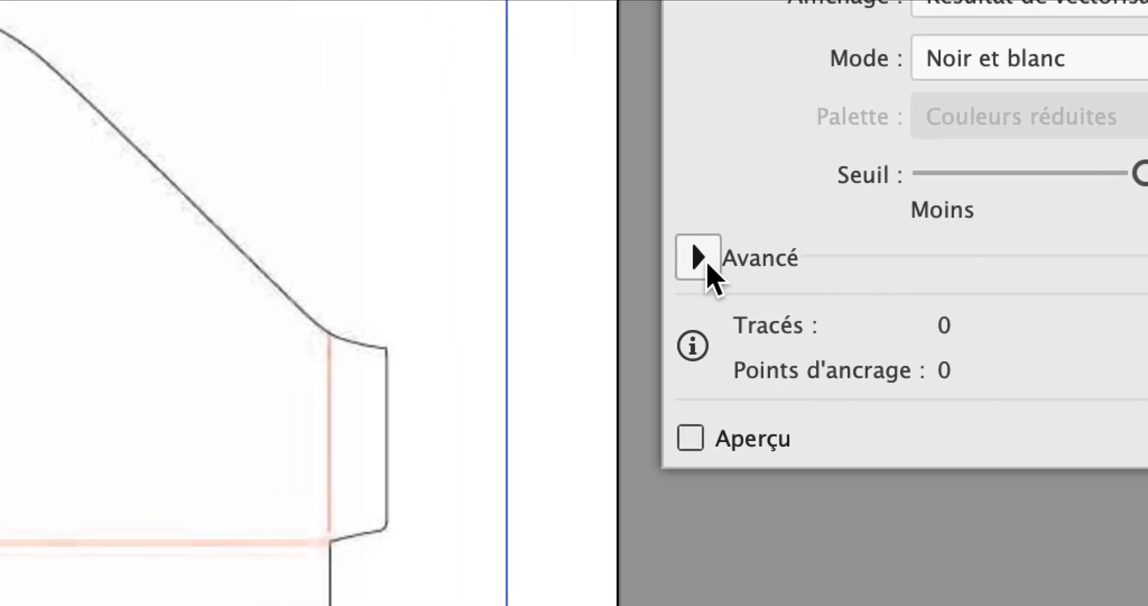
pyautogui.click(698, 259)
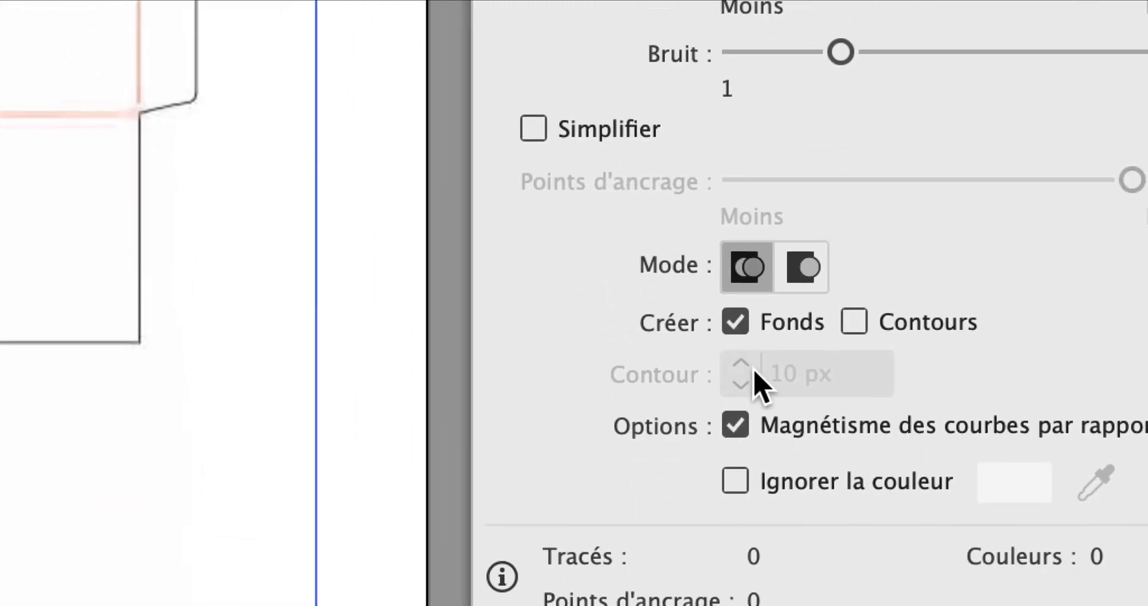
# Step: Set the black-and-white trace to create strokes instead of fills and turn on the preview for the whole die-cut
pyautogui.click(751, 340)
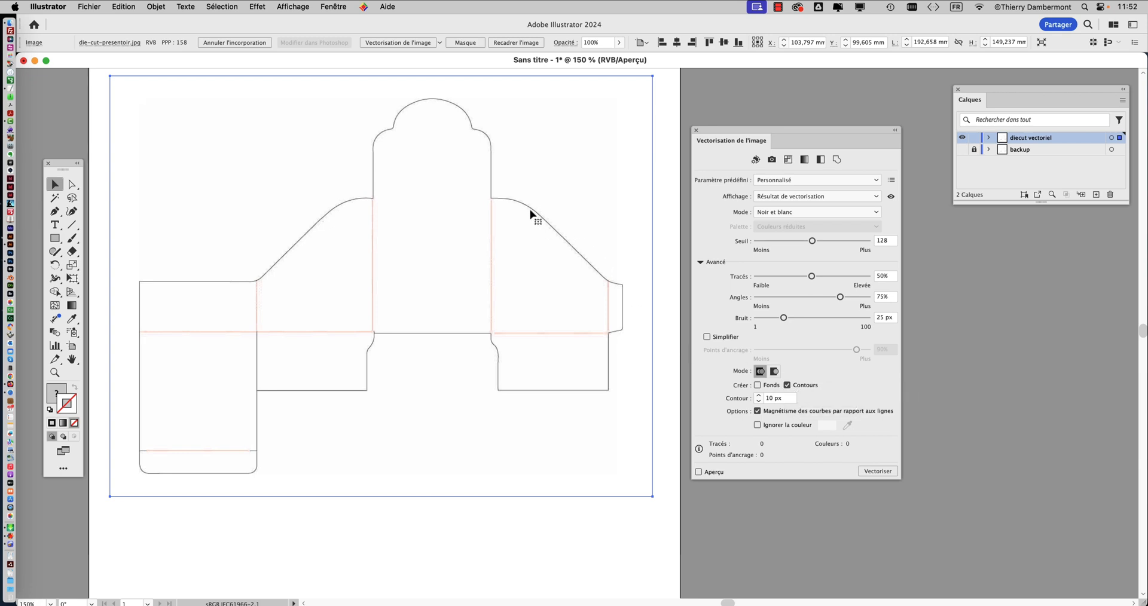
pyautogui.press('super+plus')
pyautogui.press('super+plus')
pyautogui.press('super+plus')
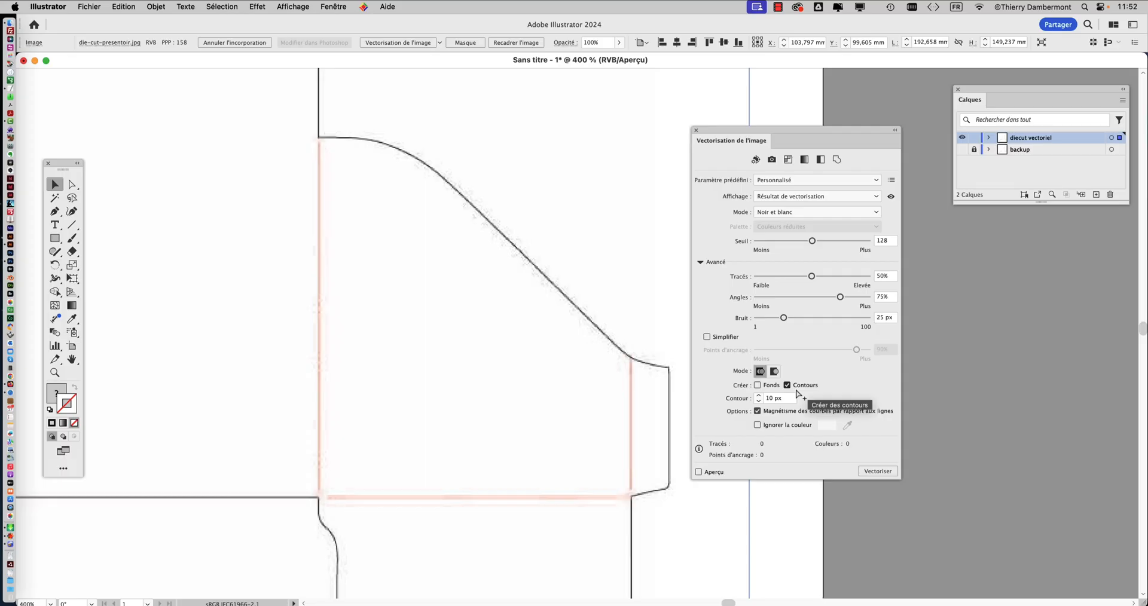
pyautogui.click(709, 472)
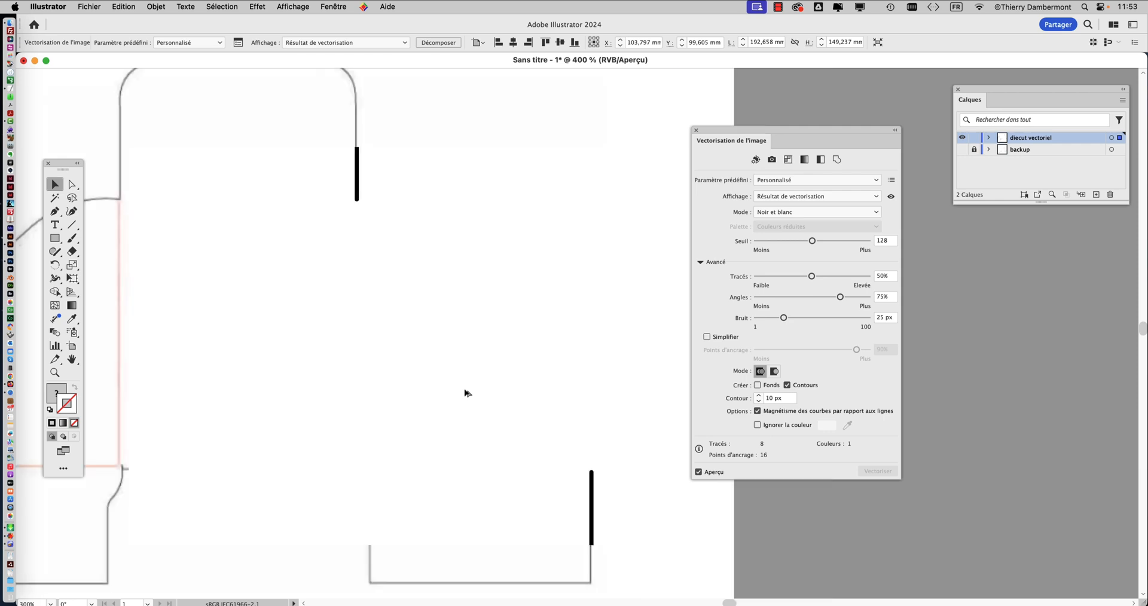
pyautogui.scroll(-1, 466, 392)
pyautogui.scroll(-1, 495, 277)
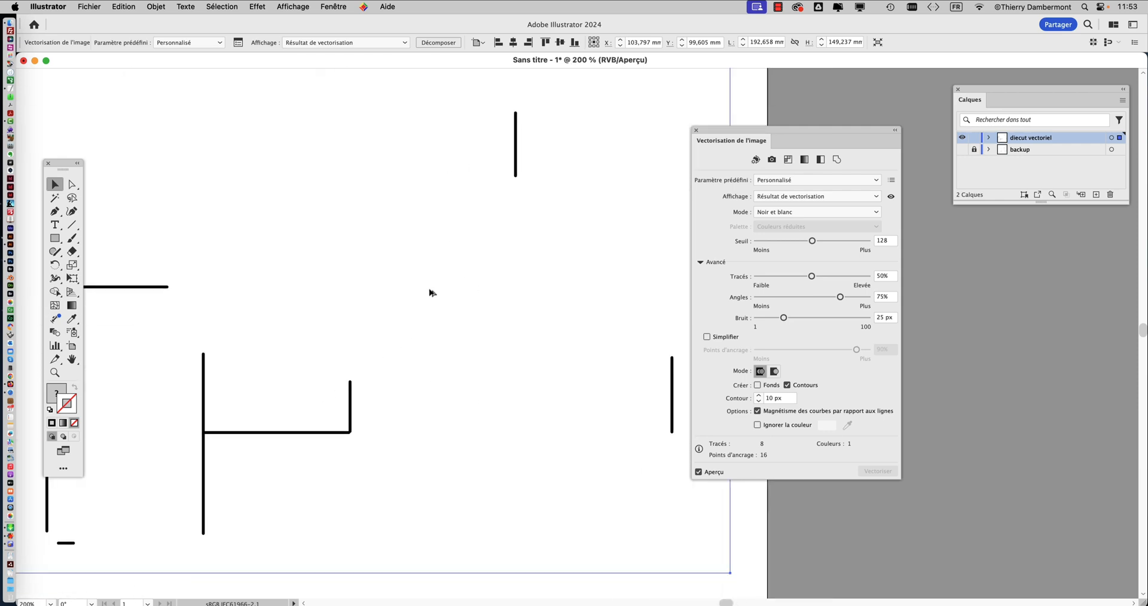
pyautogui.scroll(-1, 430, 293)
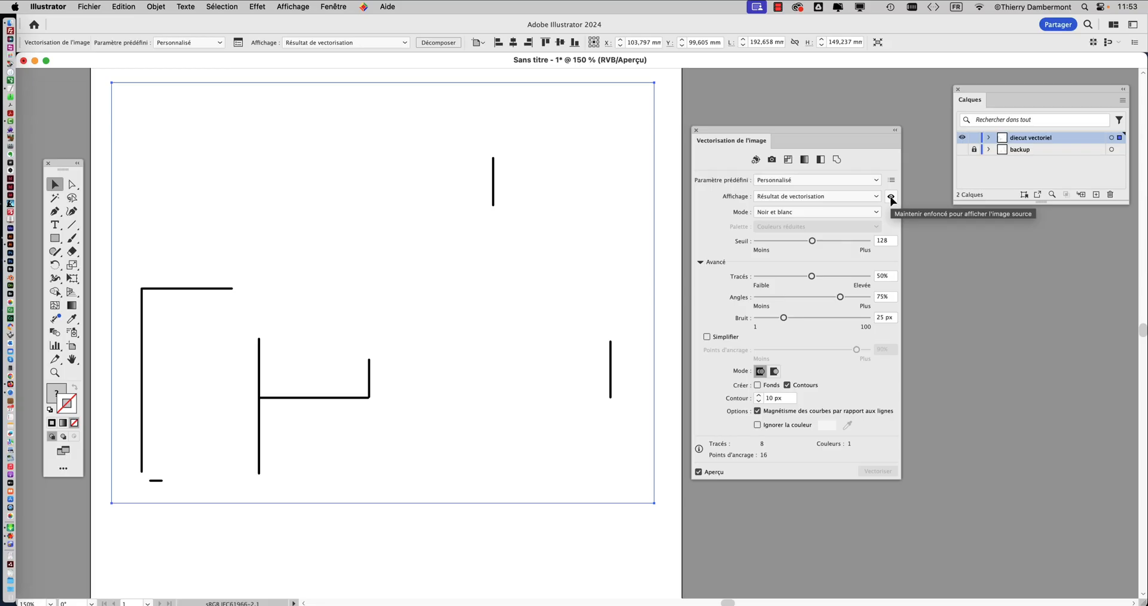
# Step: Compare the traced result with the source image, and set the trace threshold to 211
pyautogui.click(891, 198)
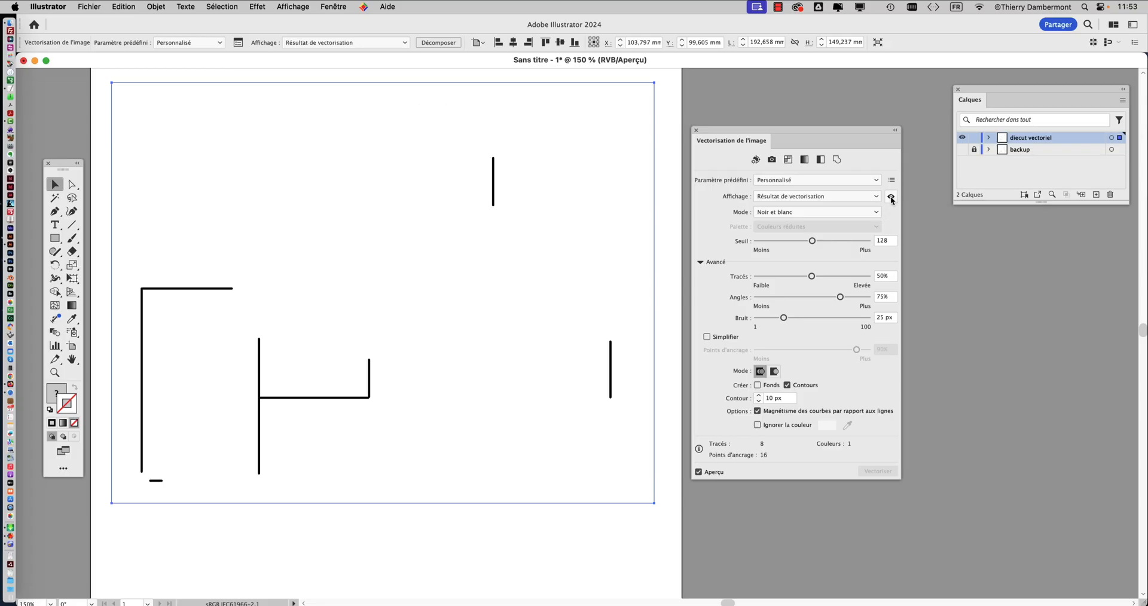
pyautogui.click(891, 197)
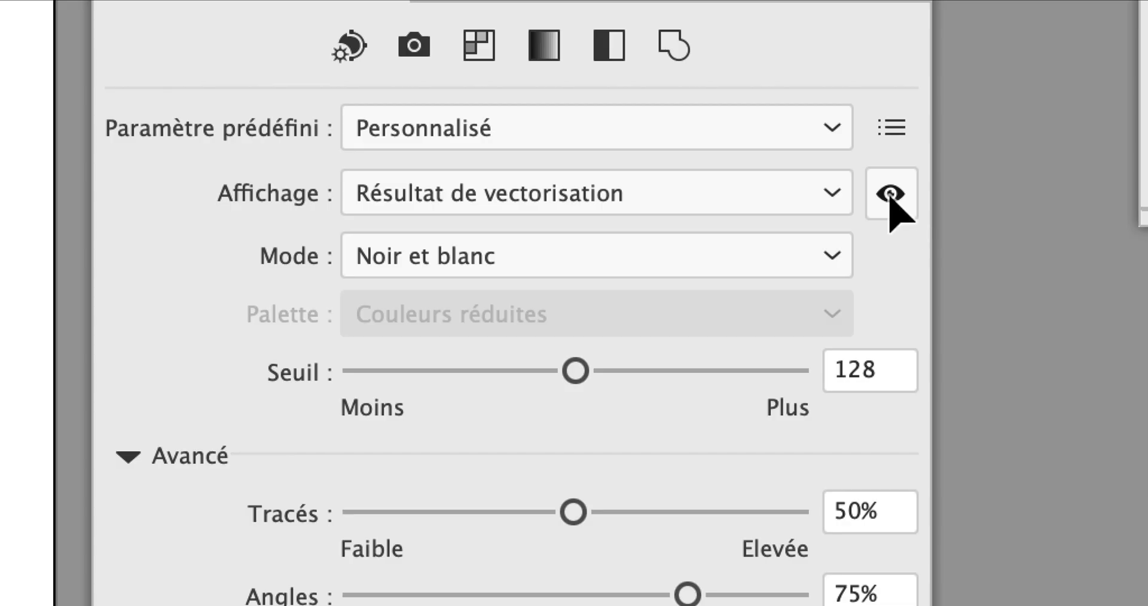
pyautogui.click(890, 198)
pyautogui.click(890, 197)
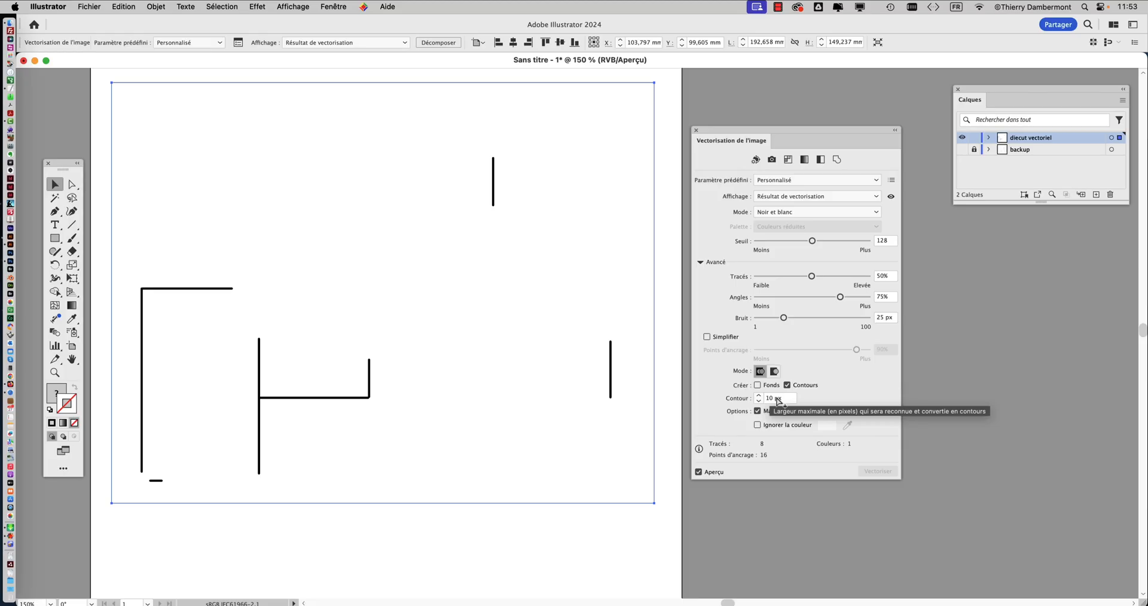
pyautogui.moveTo(830, 242); pyautogui.dragTo(861, 243)
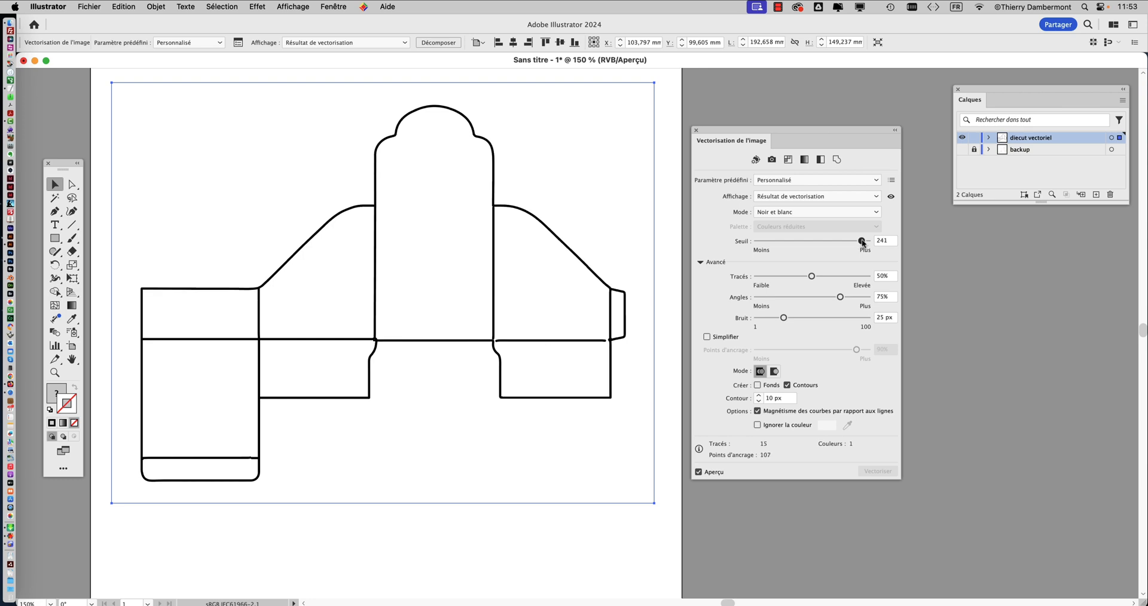
pyautogui.moveTo(863, 244); pyautogui.dragTo(862, 244)
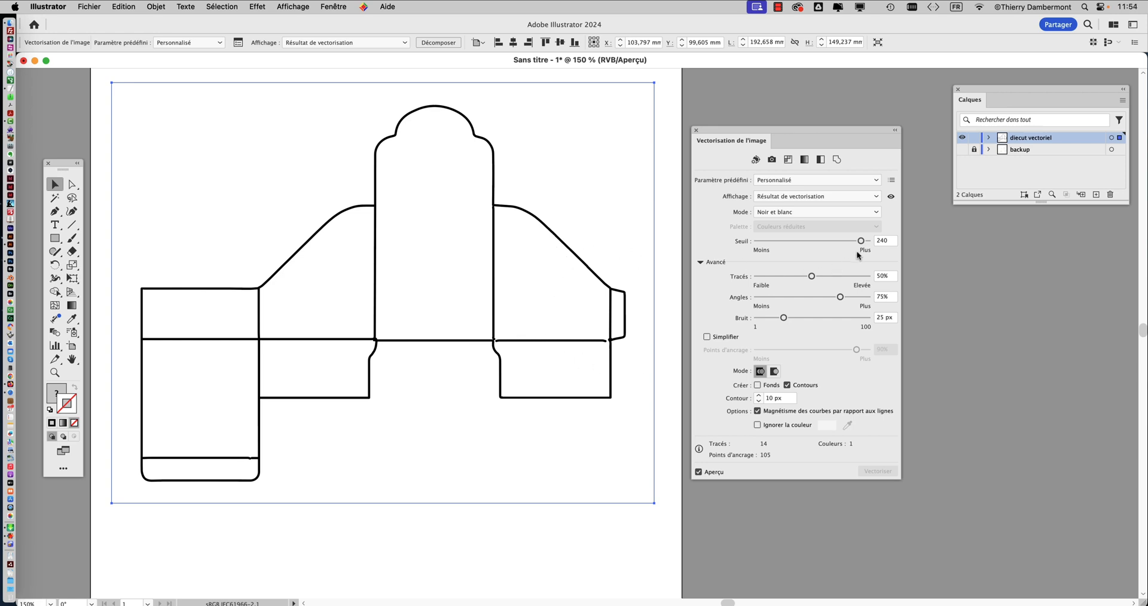
pyautogui.moveTo(861, 243); pyautogui.dragTo(853, 243)
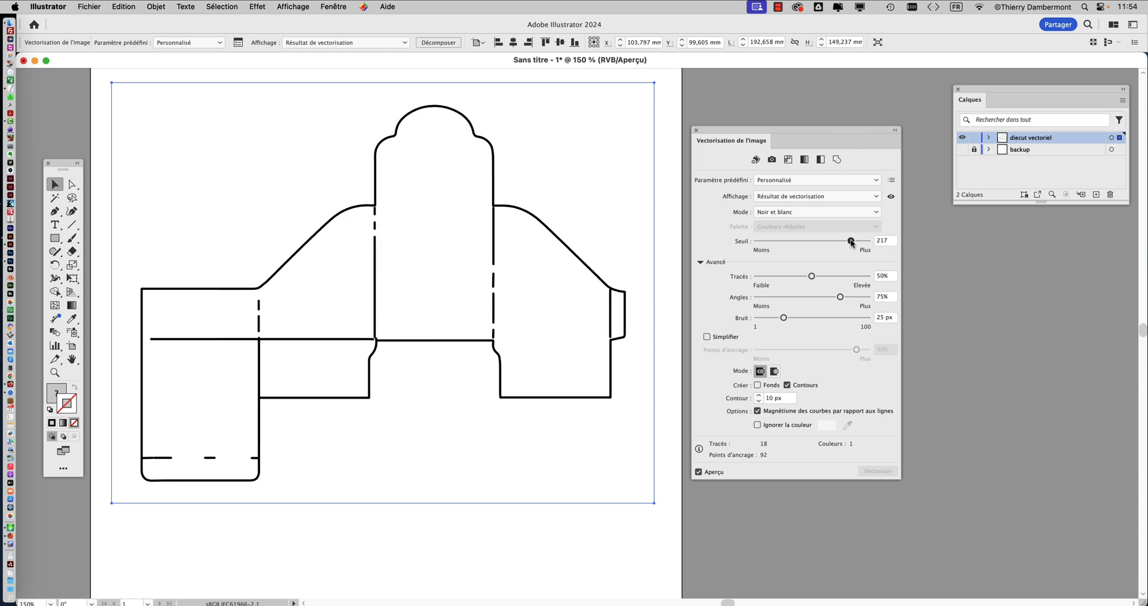
pyautogui.moveTo(852, 244); pyautogui.dragTo(849, 244)
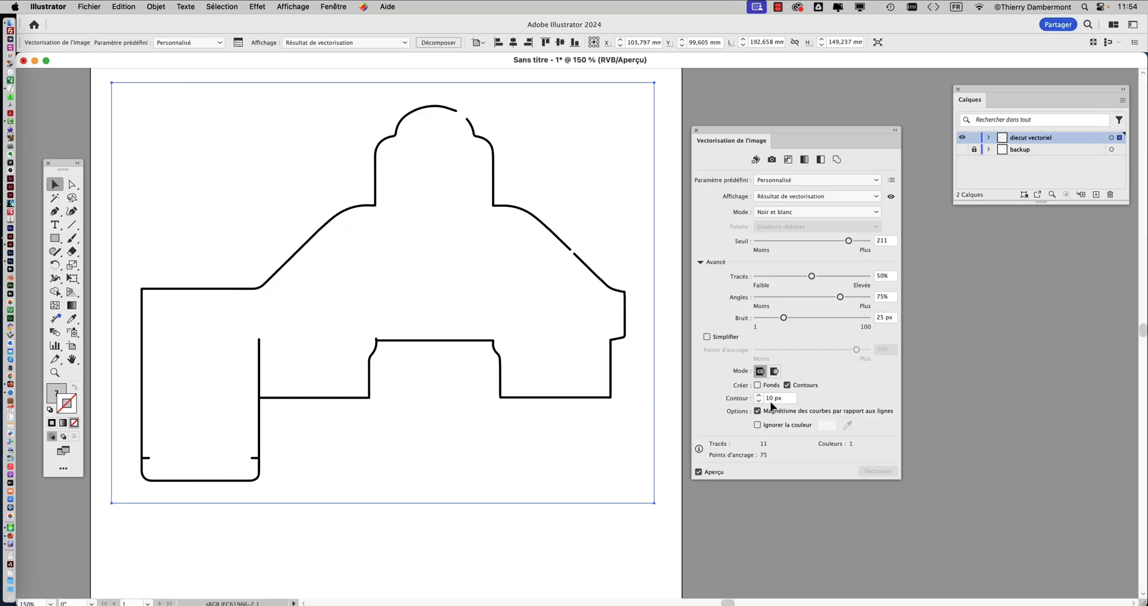
# Step: Save the document as diecut vectoriel - 01.ai in the présentoir en 3D folder, in Adobe Illustrator format with the default options
pyautogui.click(86, 6)
pyautogui.click(129, 123)
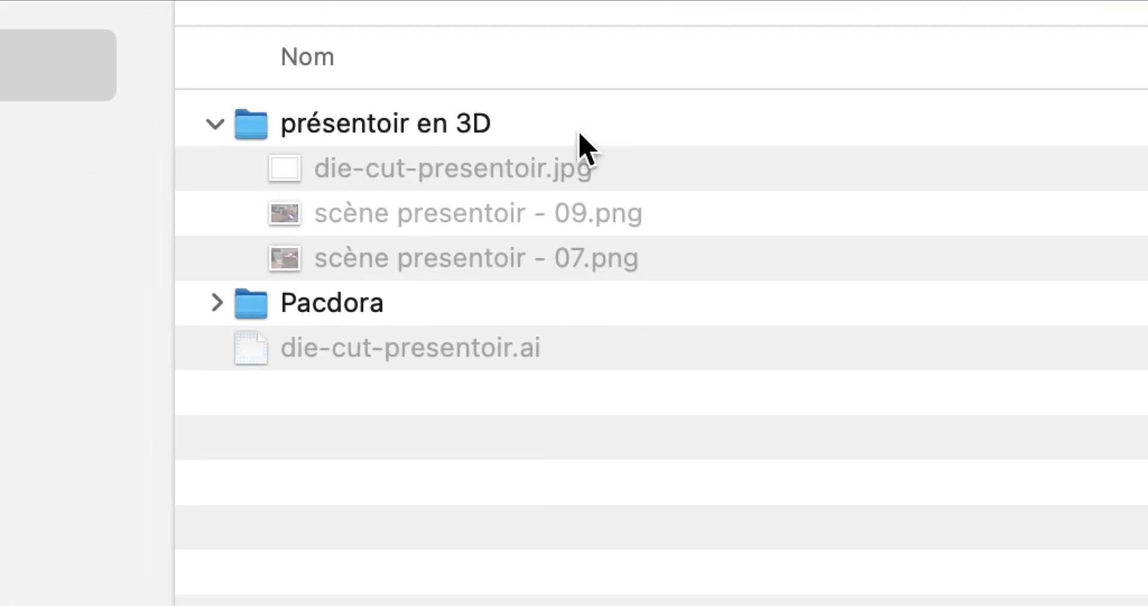
pyautogui.doubleClick(582, 145)
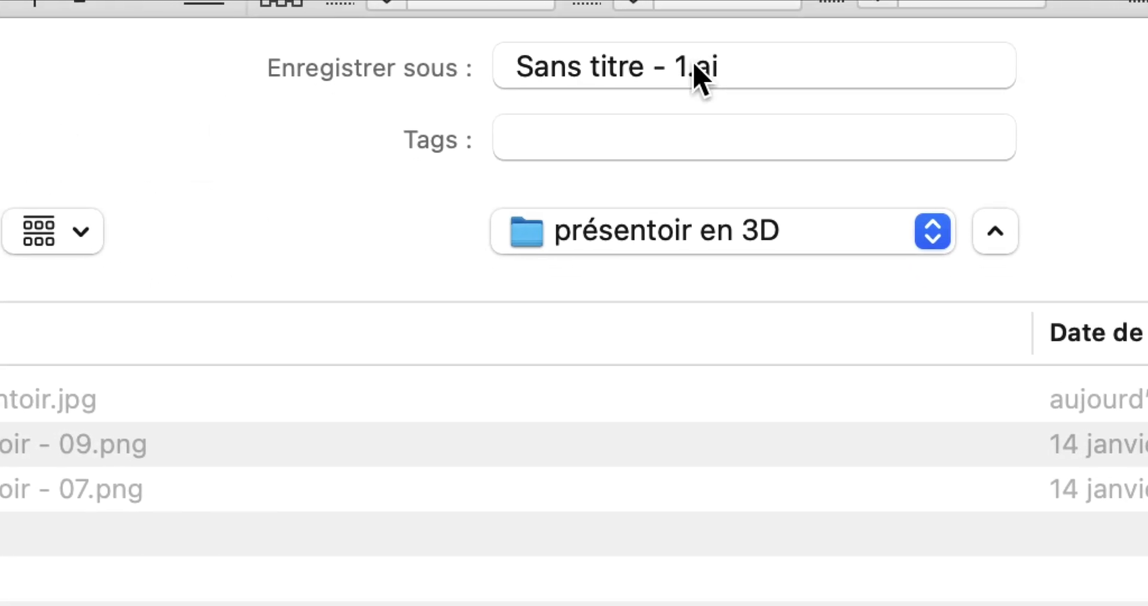
pyautogui.click(697, 106)
pyautogui.moveTo(697, 106); pyautogui.dragTo(616, 103)
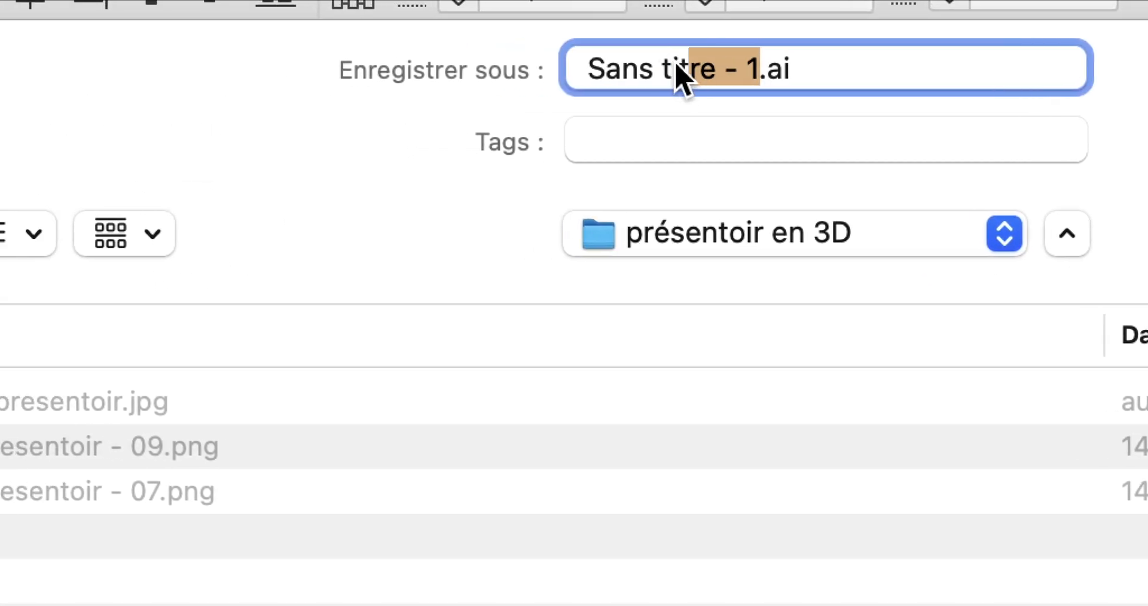
pyautogui.moveTo(678, 65); pyautogui.dragTo(582, 69)
pyautogui.write('diec')
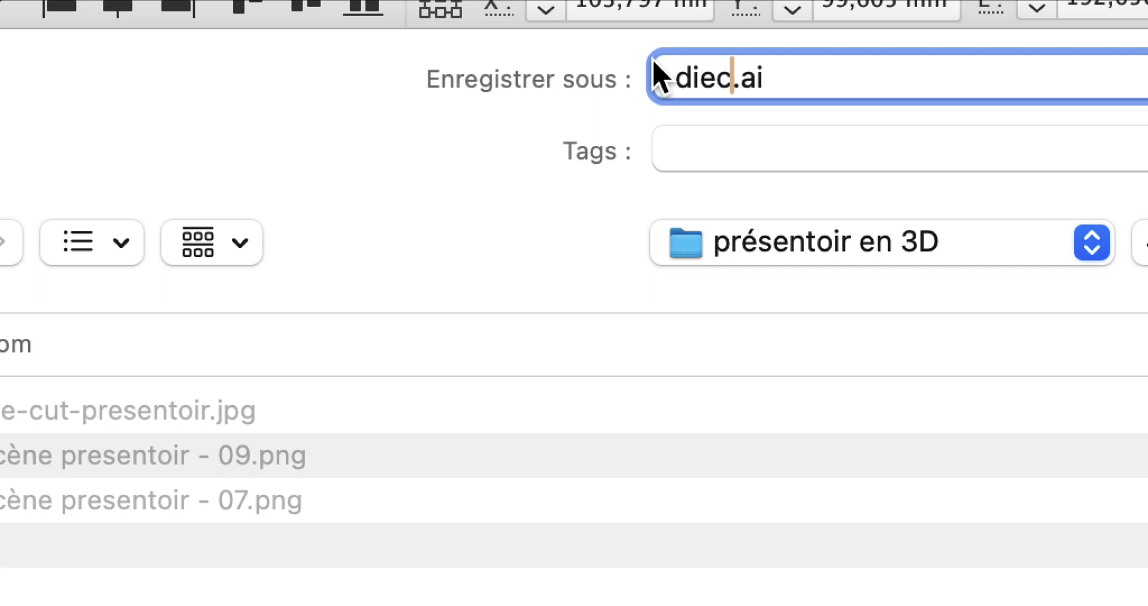
pyautogui.write('ut')
pyautogui.write(' vecto')
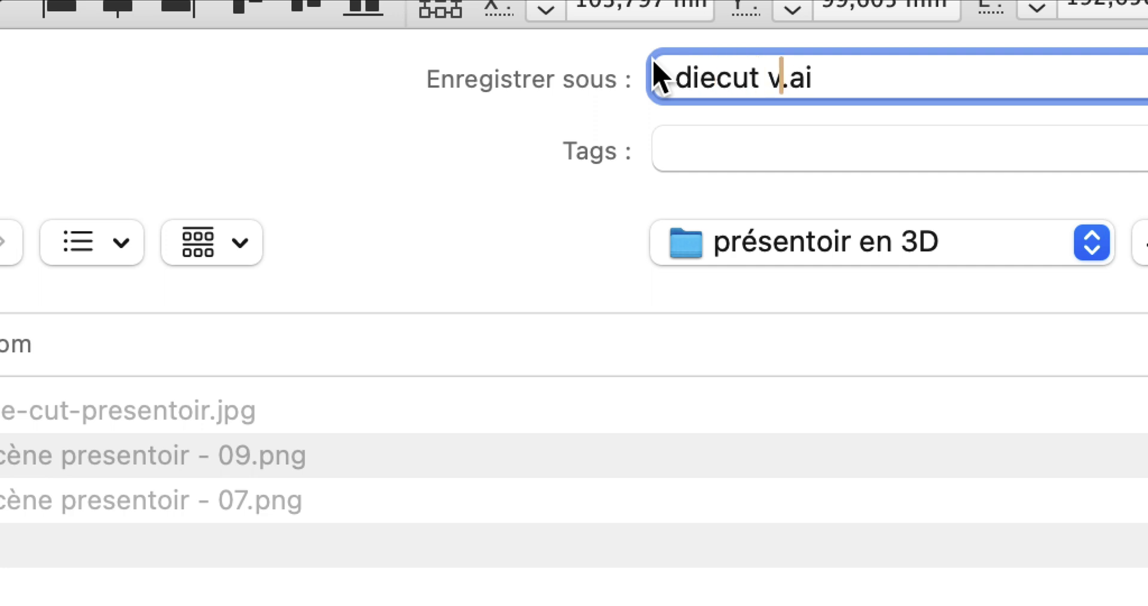
pyautogui.write('riel - 01')
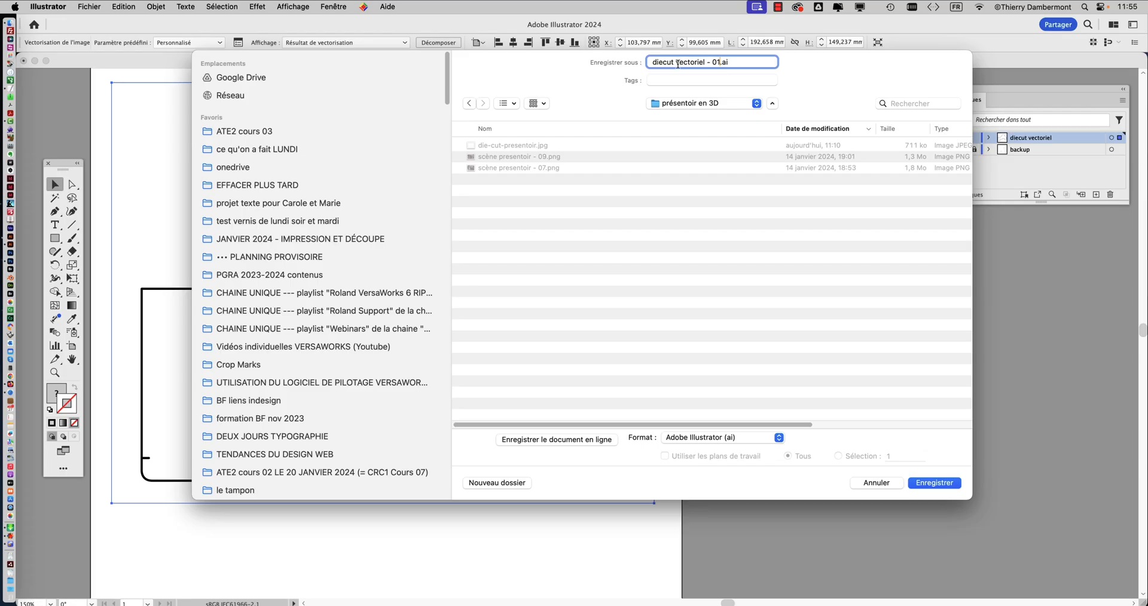
pyautogui.click(924, 481)
pyautogui.click(859, 453)
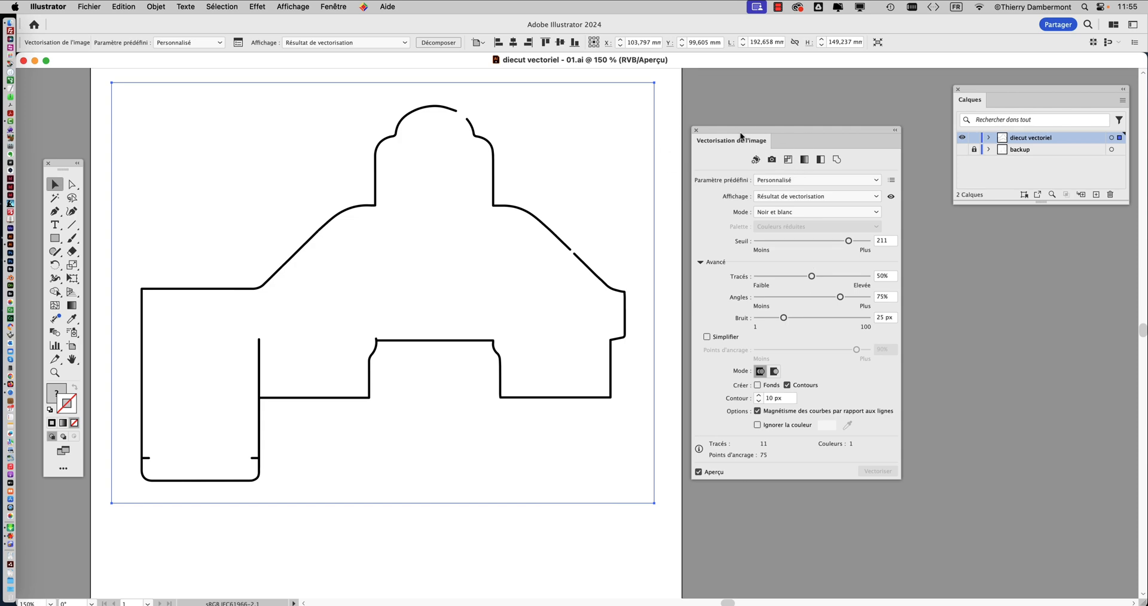
# Step: Save a second version of the document as diecut vectoriel - 02.ai in the same folder
pyautogui.moveTo(741, 139); pyautogui.dragTo(752, 130)
pyautogui.click(90, 7)
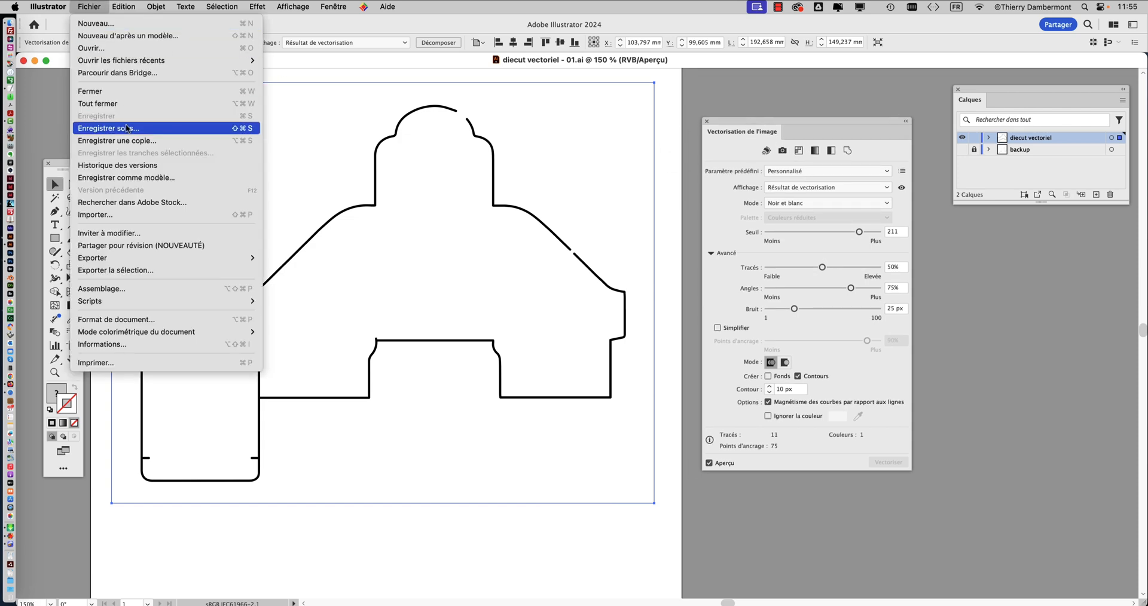
pyautogui.click(127, 129)
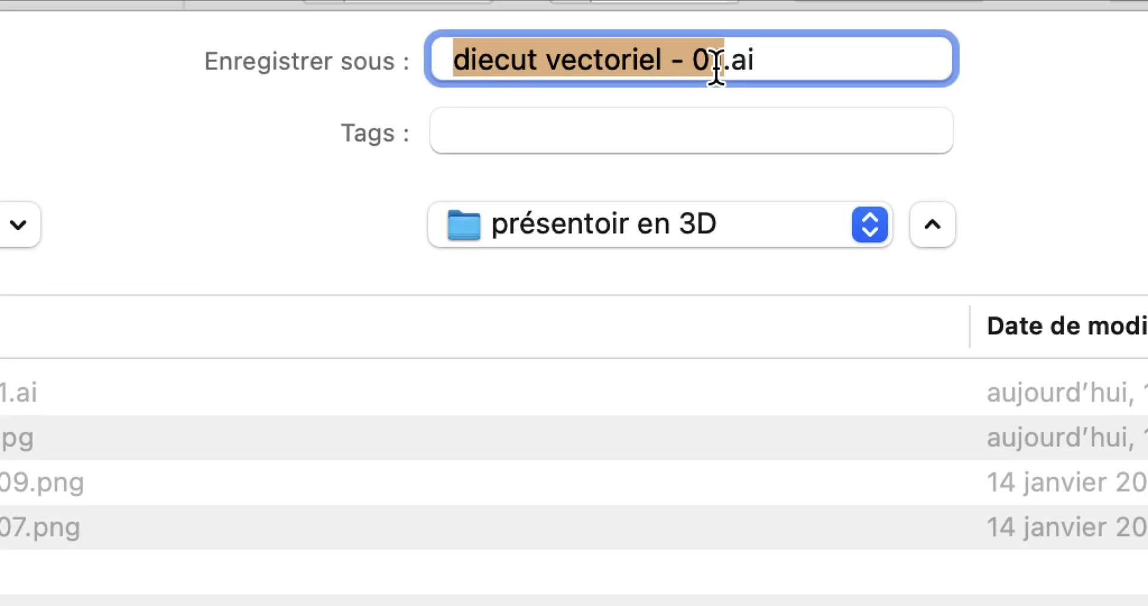
pyautogui.click(762, 9)
pyautogui.hotkey('shift', 'Left')
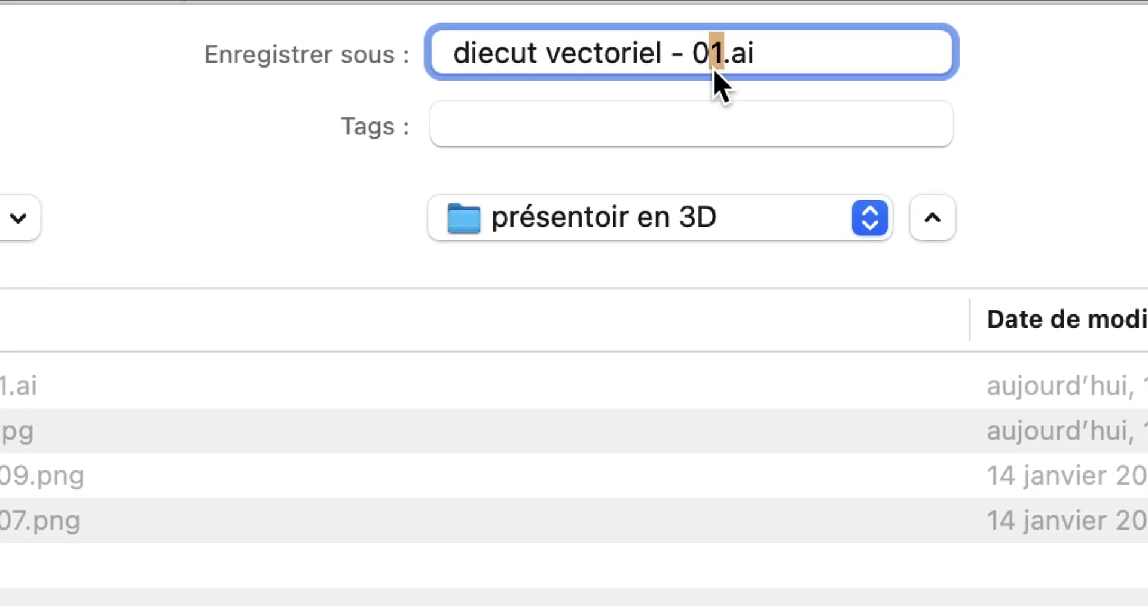
pyautogui.write('2')
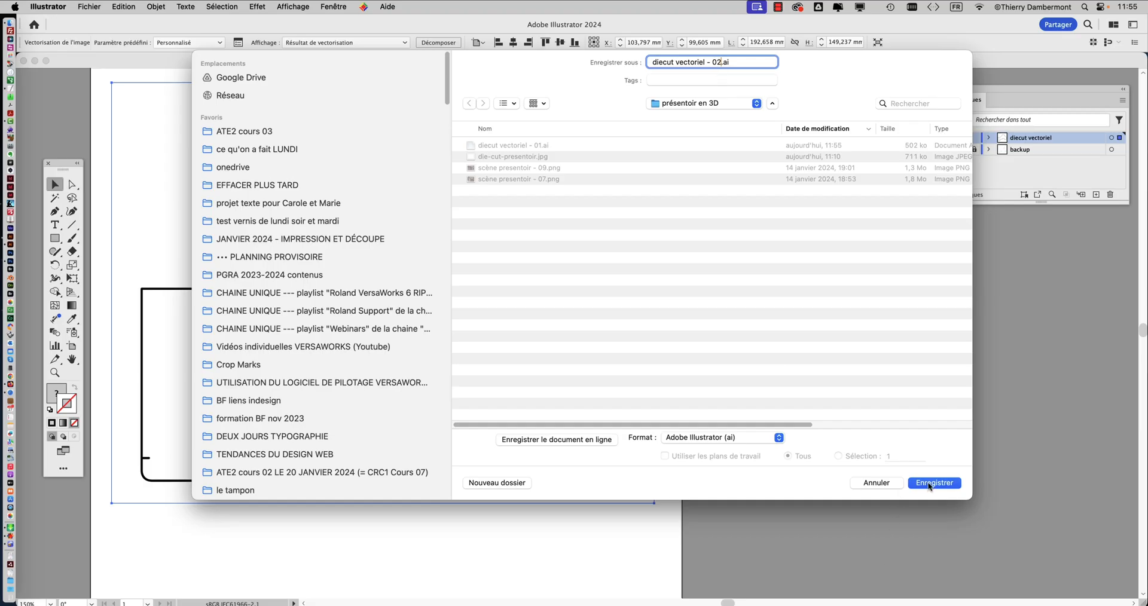
pyautogui.click(930, 483)
pyautogui.click(860, 453)
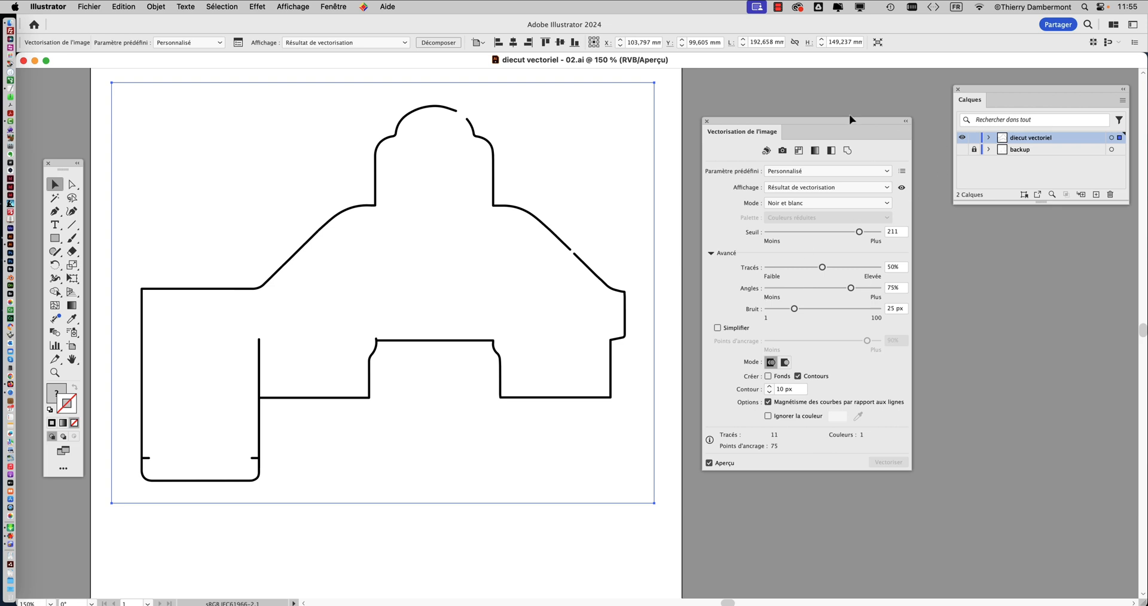
# Step: Expand the traced die-cut image into editable vector paths
pyautogui.click(152, 7)
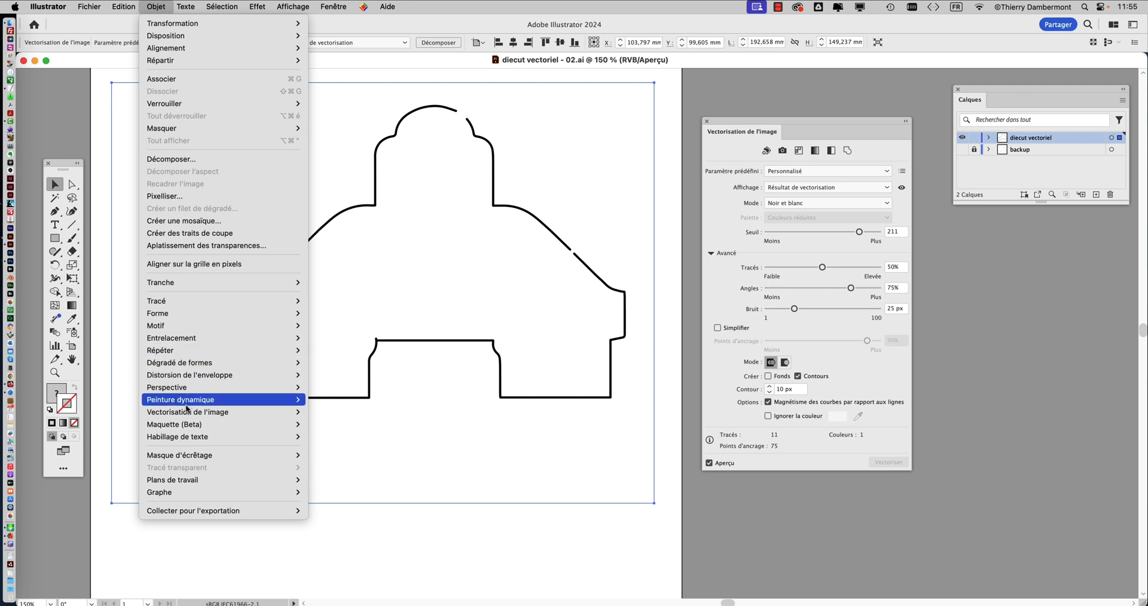
pyautogui.moveTo(190, 412)
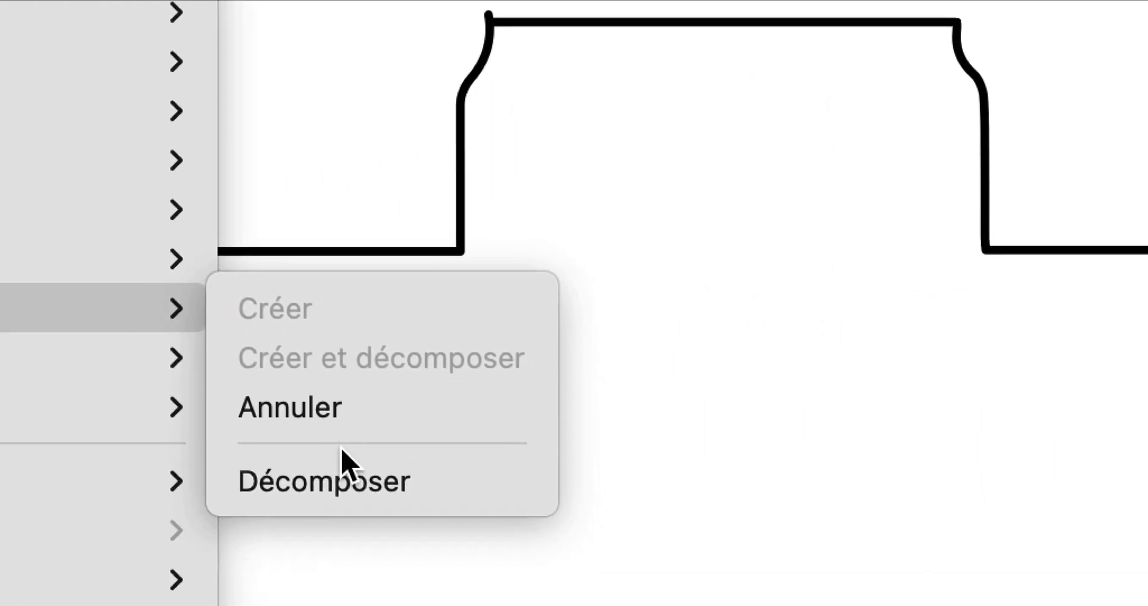
pyautogui.click(850, 584)
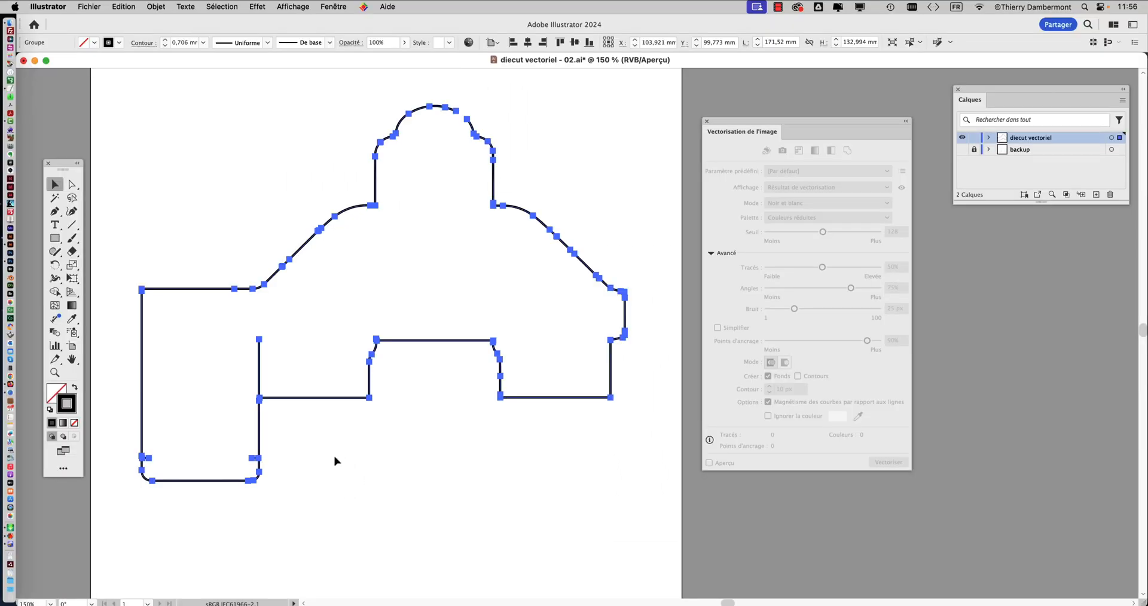
# Step: Switch to outline view and examine the anchor points along the die-cut's sloped shoulder, comparing with the preview display
pyautogui.scroll(10, 502, 225)
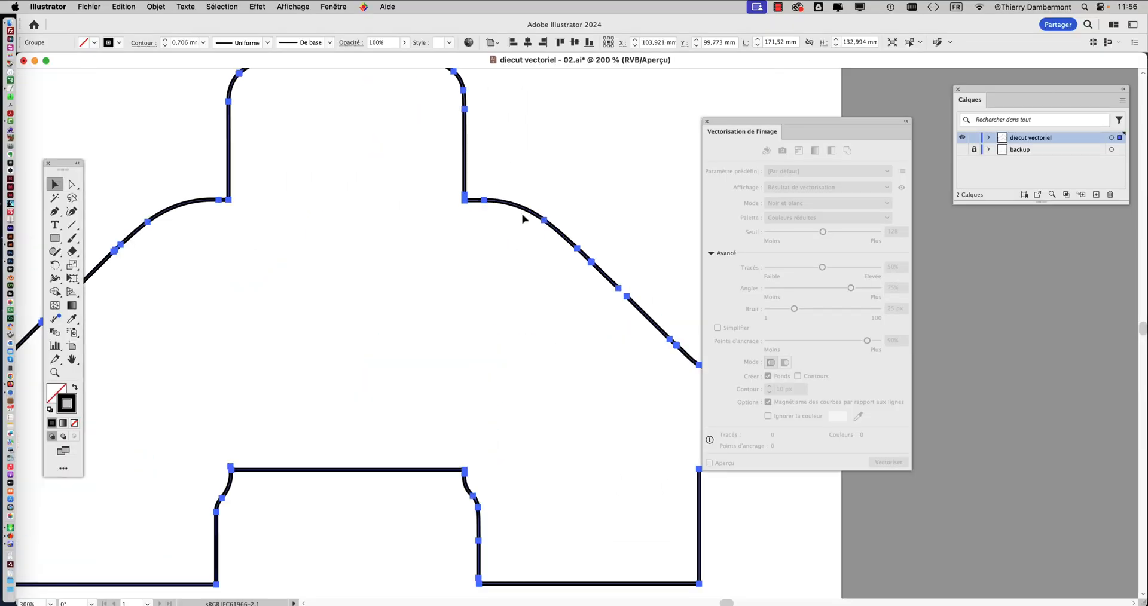
pyautogui.scroll(-5, 410, 410)
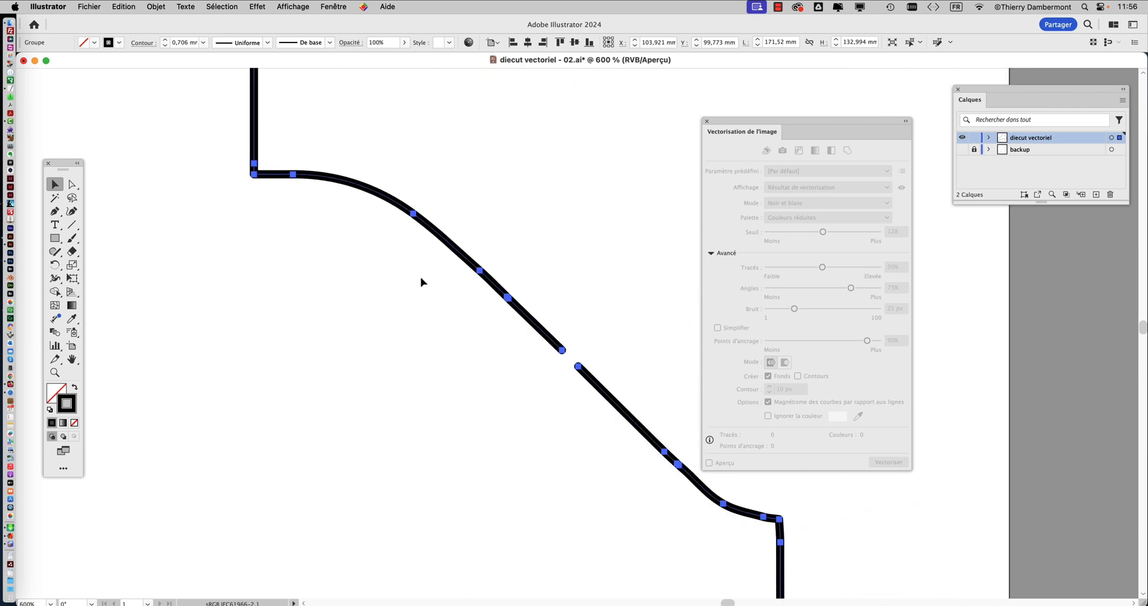
pyautogui.press('super+y')
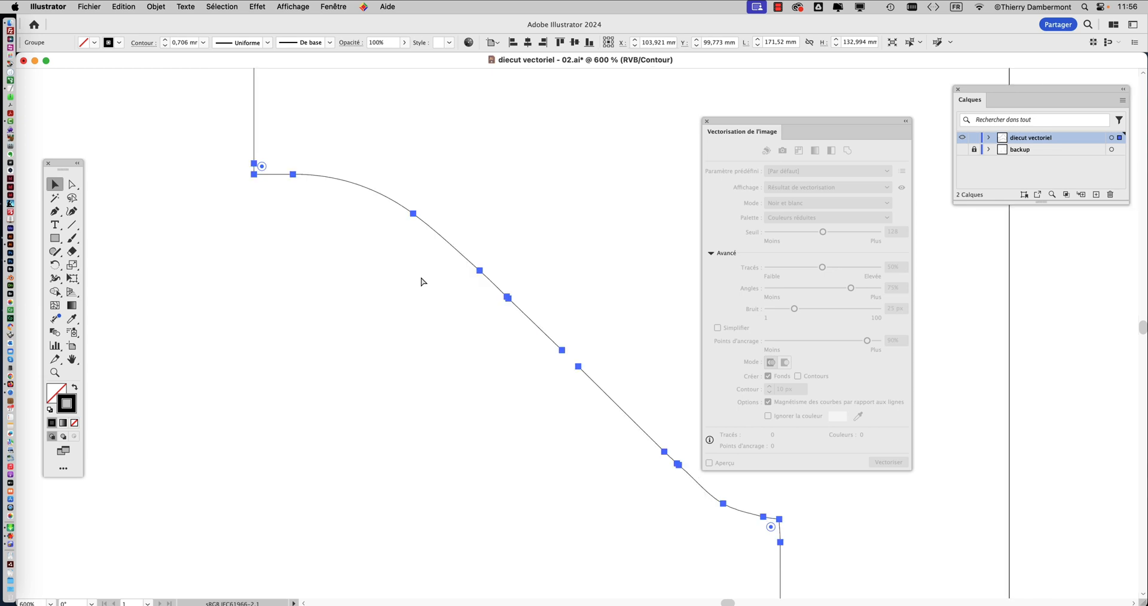
pyautogui.press('super+y')
pyautogui.press('super+y')
pyautogui.press('super+minus')
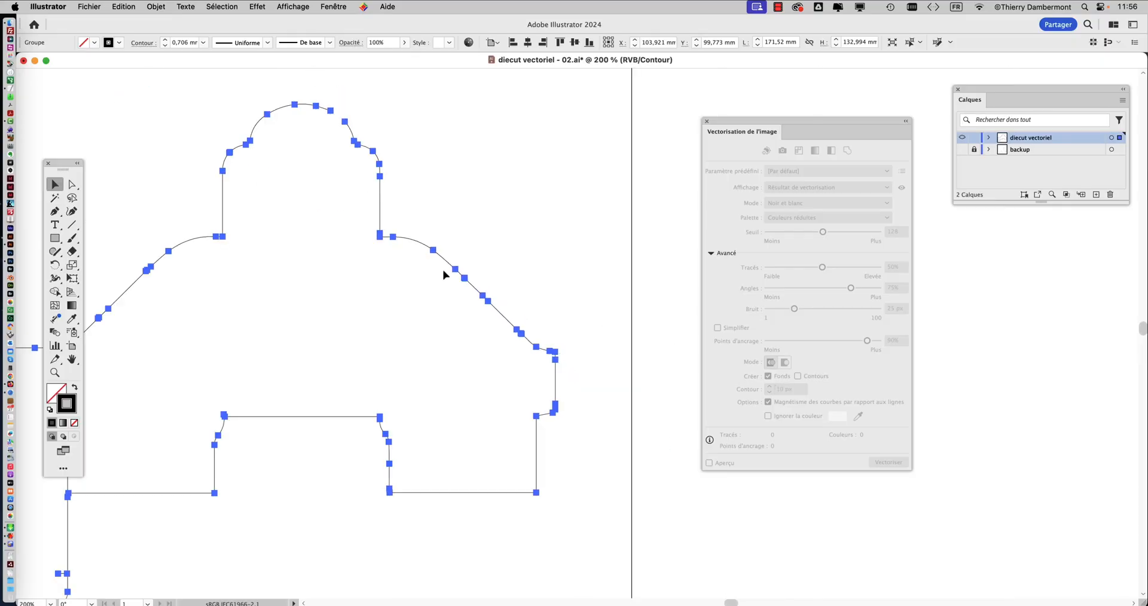
# Step: Move the Image Trace settings clear of the artwork and examine the anchor points around the whole expanded outline
pyautogui.moveTo(364, 284); pyautogui.dragTo(639, 192)
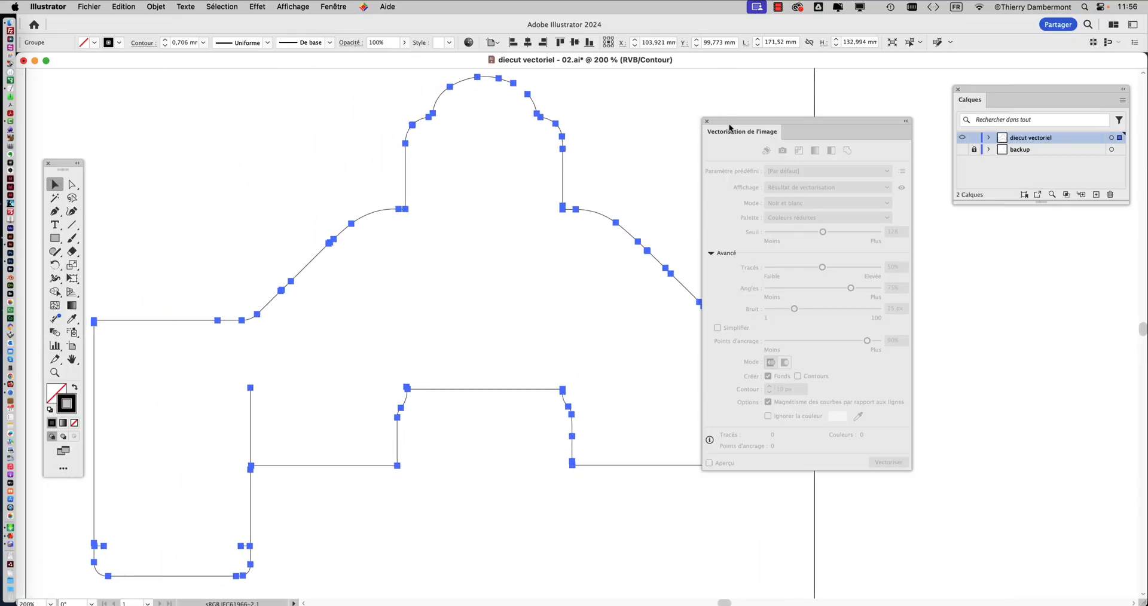
pyautogui.moveTo(731, 129); pyautogui.dragTo(840, 108)
pyautogui.moveTo(541, 188); pyautogui.dragTo(594, 152)
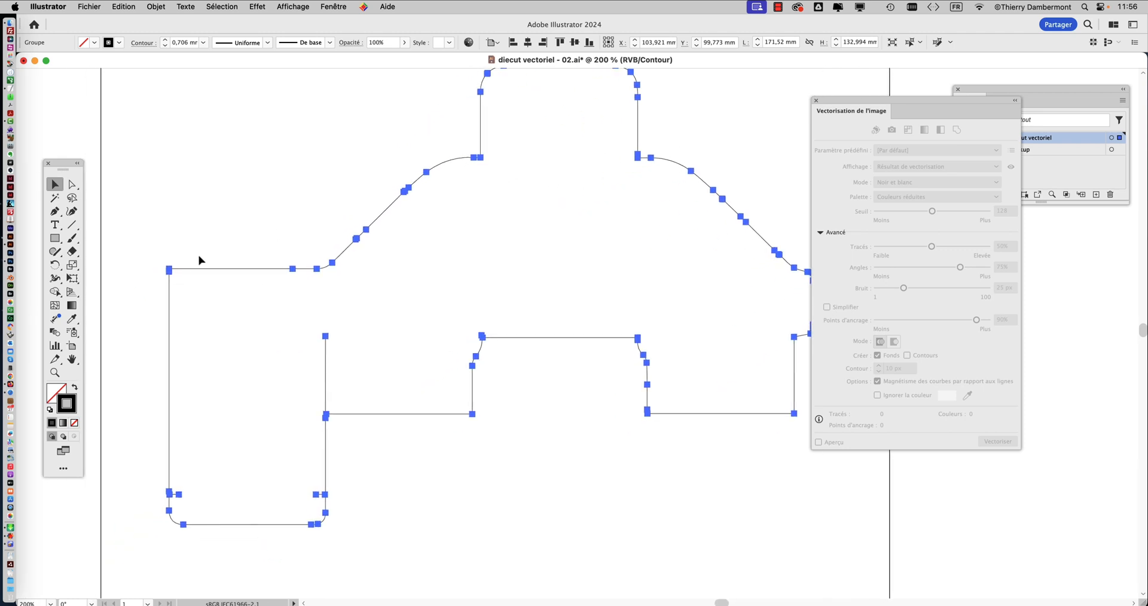
pyautogui.scroll(5, 198, 263)
pyautogui.scroll(-5, 198, 275)
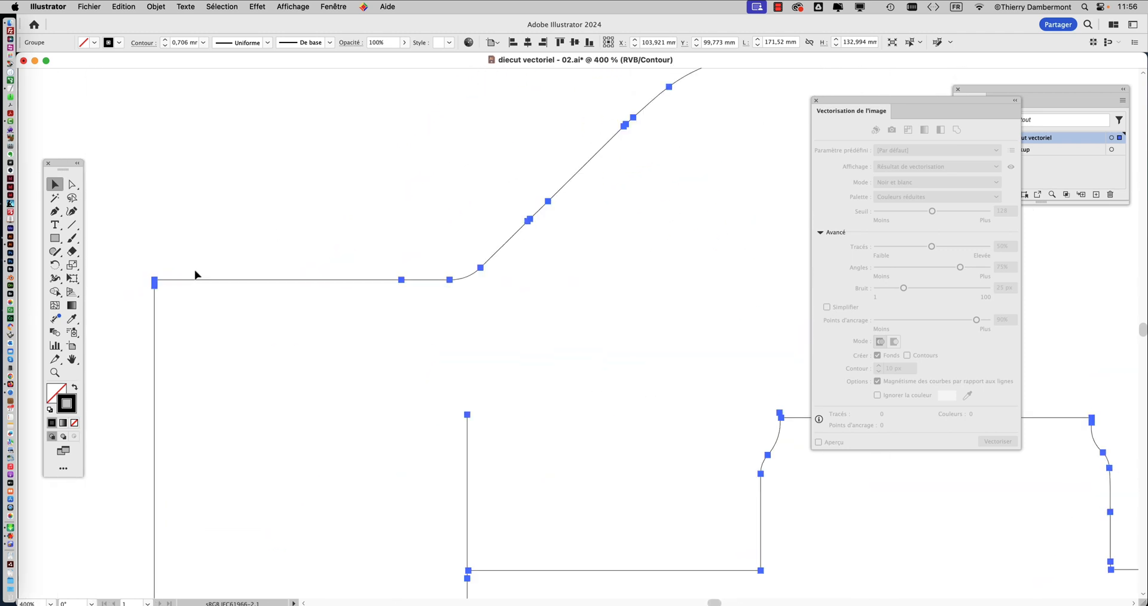
pyautogui.hscroll(5, 368, 324)
pyautogui.scroll(2, 323, 335)
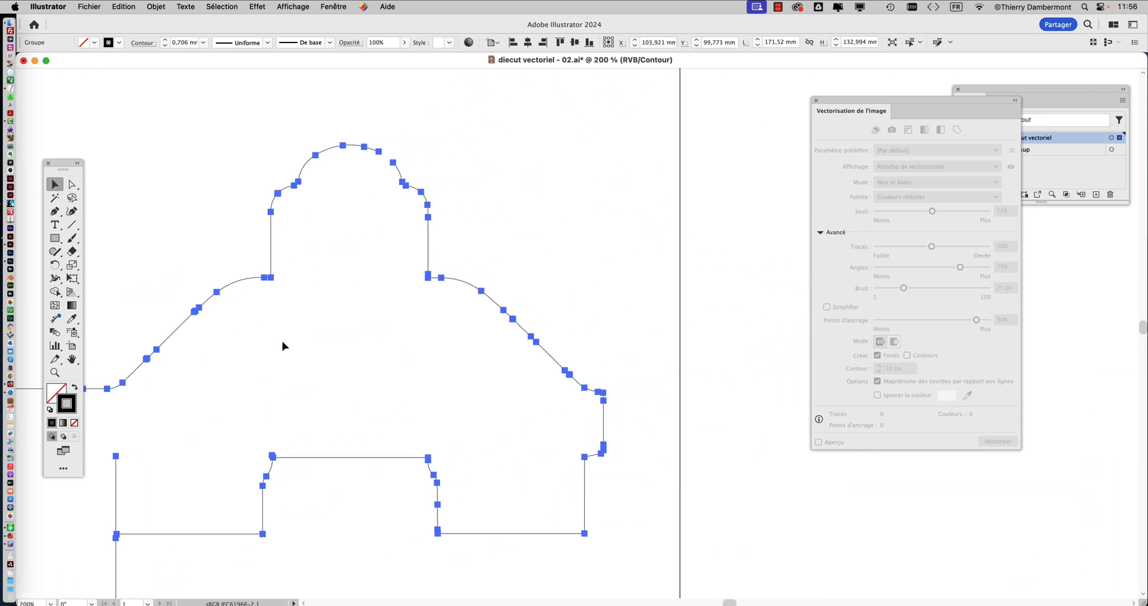
# Step: Deselect the artwork and examine the gap in the rounded top of the die-cut, comparing preview and outline display and finishing in outline view
pyautogui.click(372, 209)
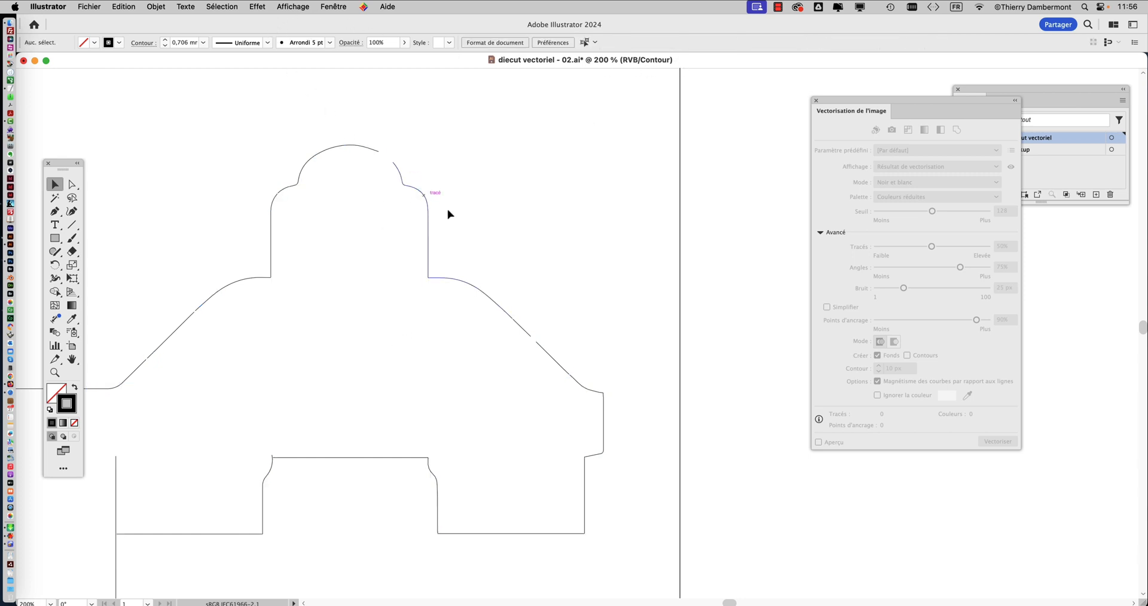
pyautogui.press('super+plus')
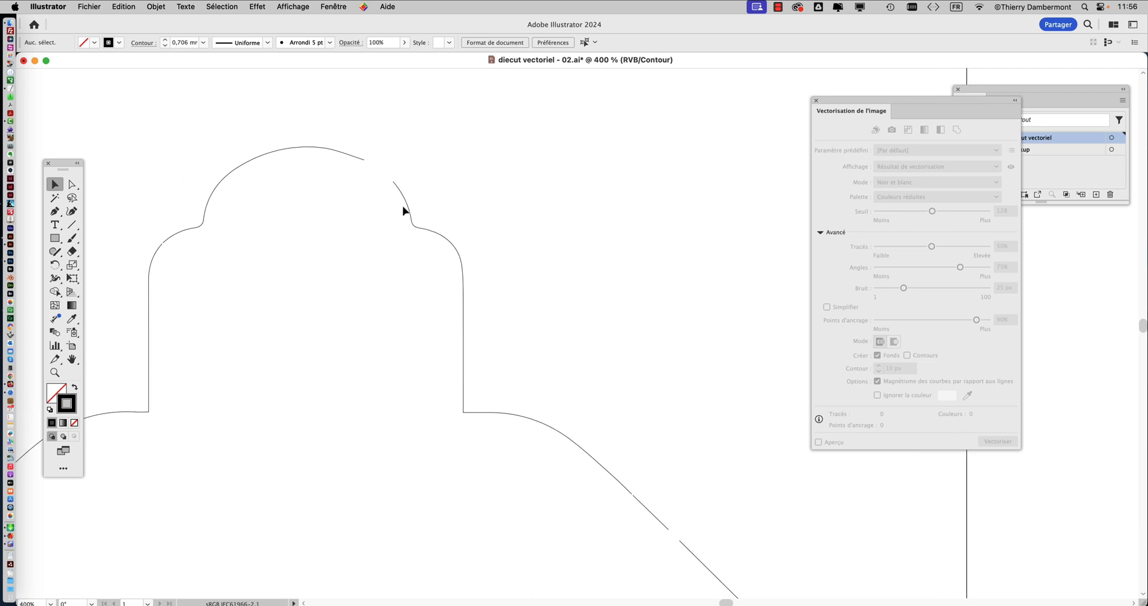
pyautogui.press('super+y')
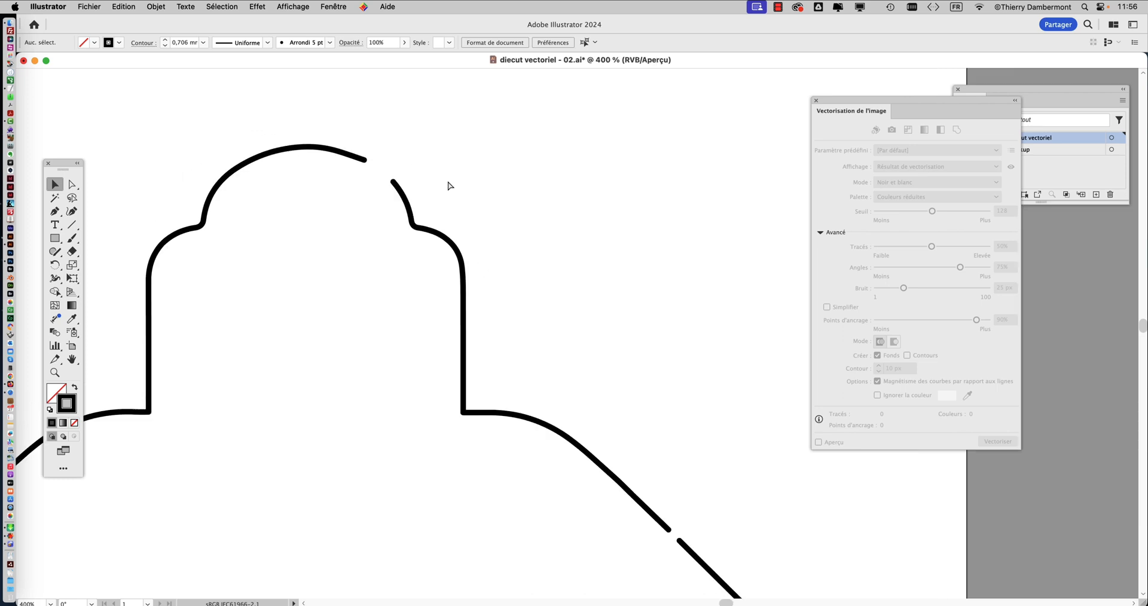
pyautogui.press('super+y')
pyautogui.press('super+y')
pyautogui.press('super+y')
pyautogui.click(292, 6)
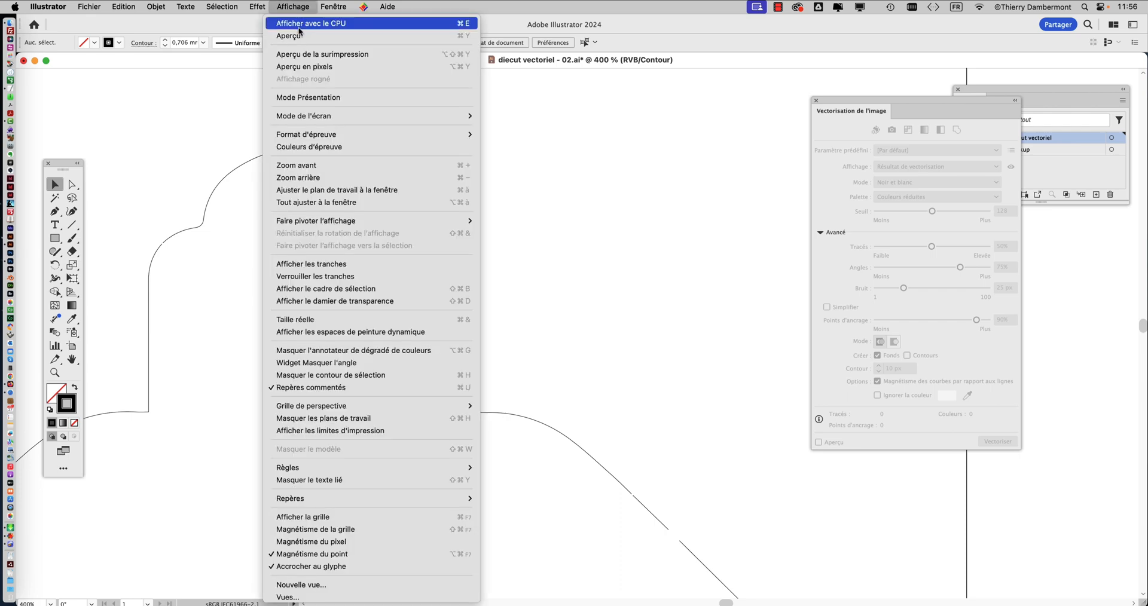
pyautogui.click(290, 9)
pyautogui.press('super+y')
pyautogui.click(291, 7)
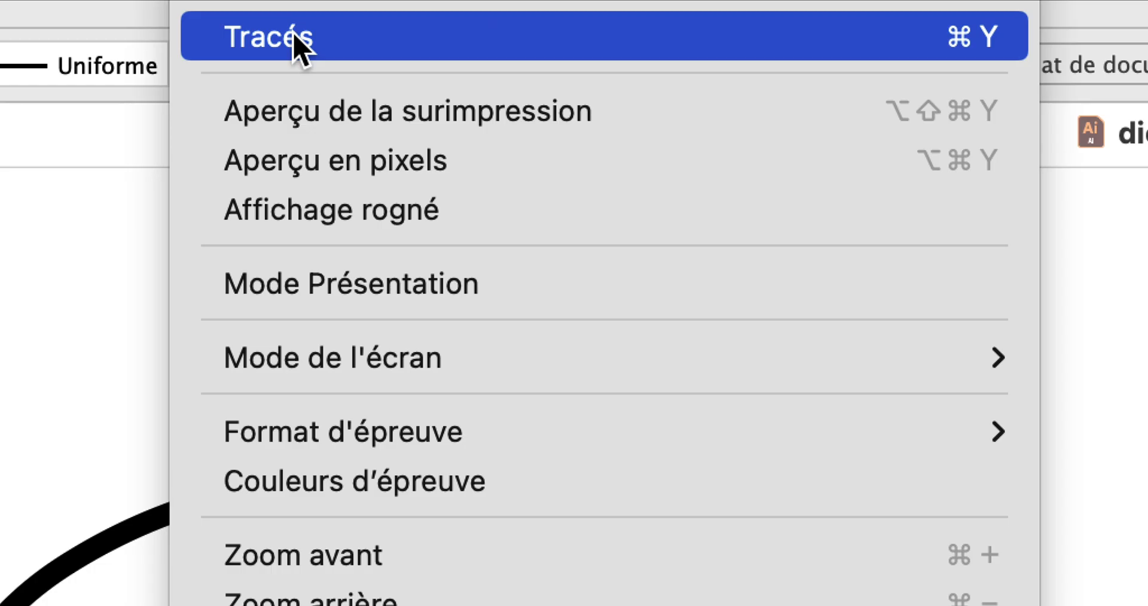
pyautogui.click(298, 48)
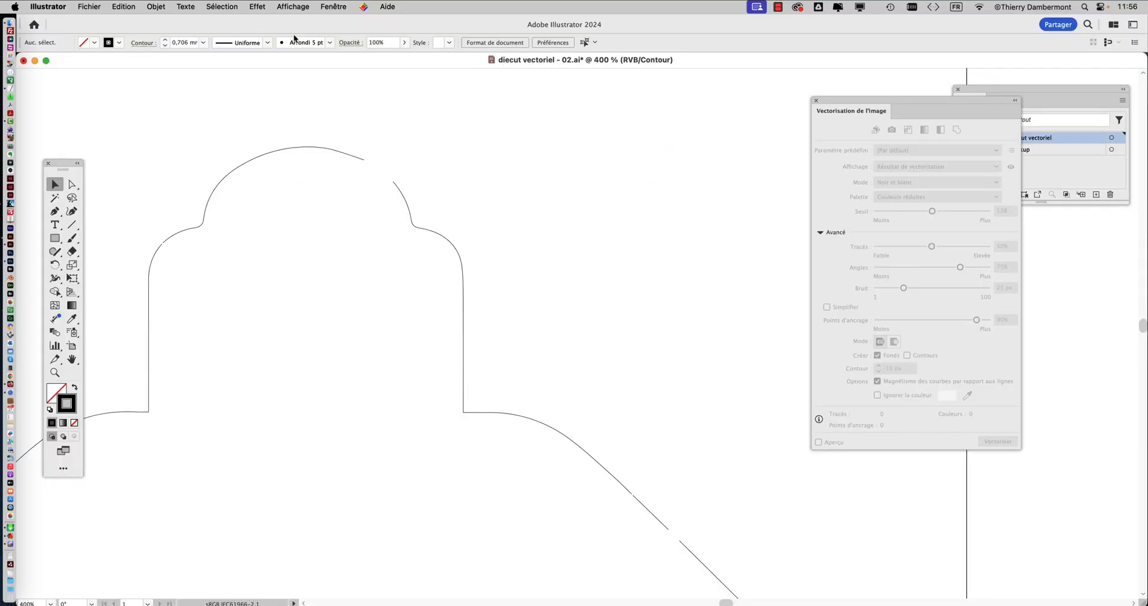
# Step: Examine the breaks in the outline along the die-cut's right sloped shoulder, bringing the tools closer to them
pyautogui.scroll(5, 517, 406)
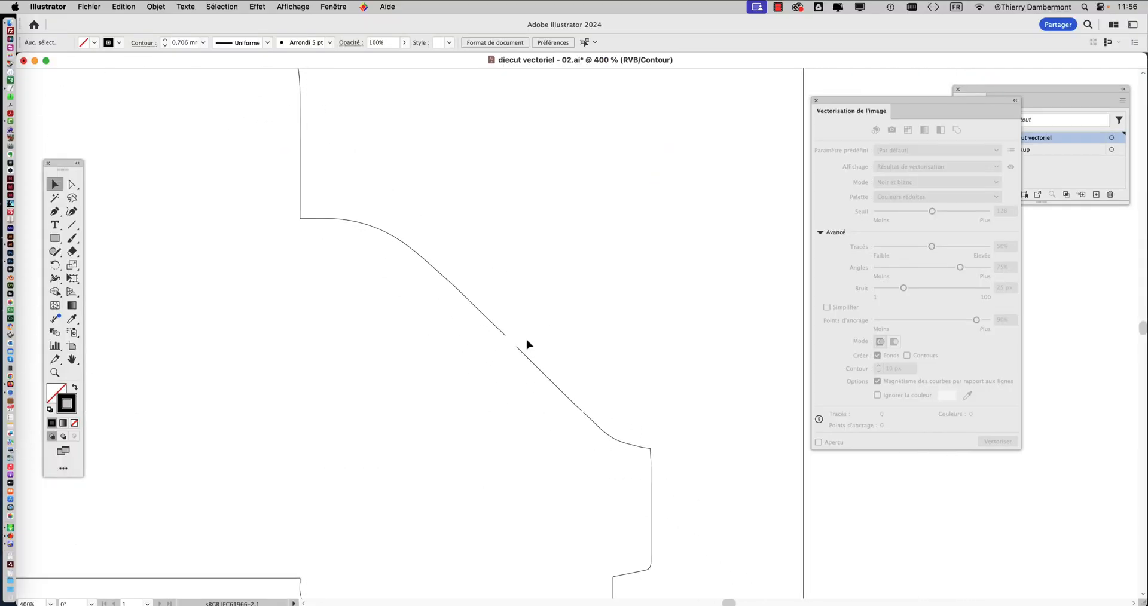
pyautogui.moveTo(335, 217); pyautogui.dragTo(303, 301)
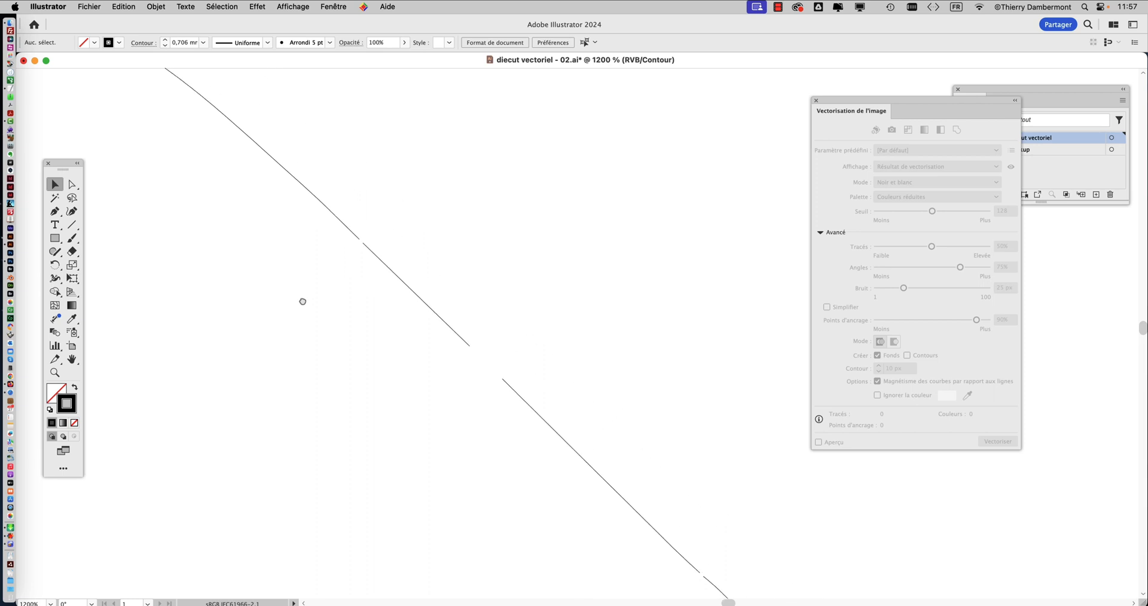
pyautogui.keyDown('alt'); pyautogui.scroll(3, 337, 265); pyautogui.keyUp('alt')
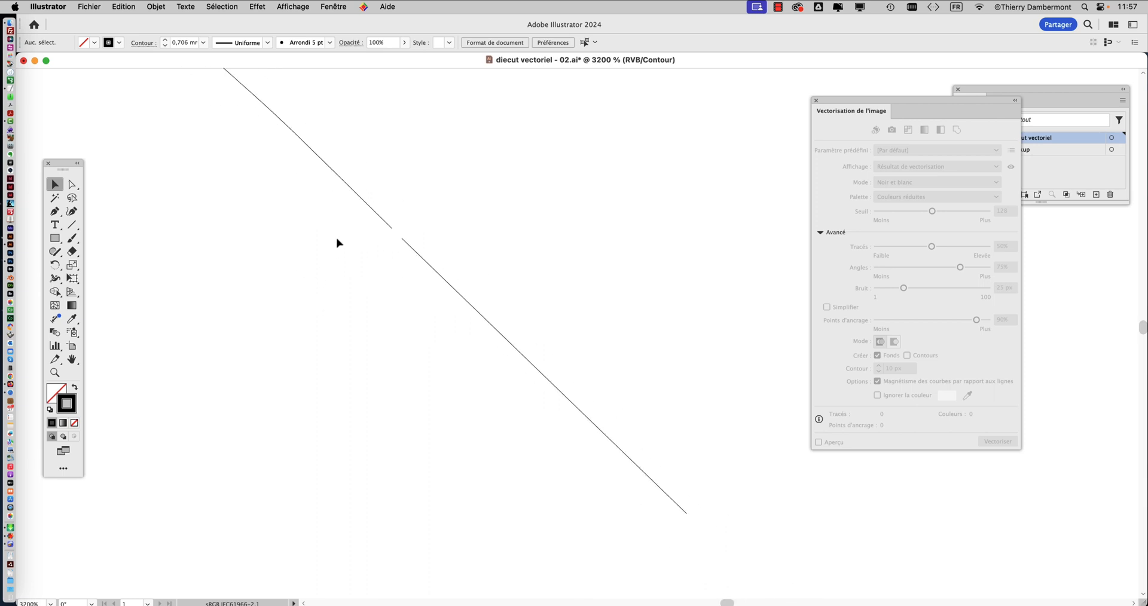
pyautogui.moveTo(60, 170); pyautogui.dragTo(205, 171)
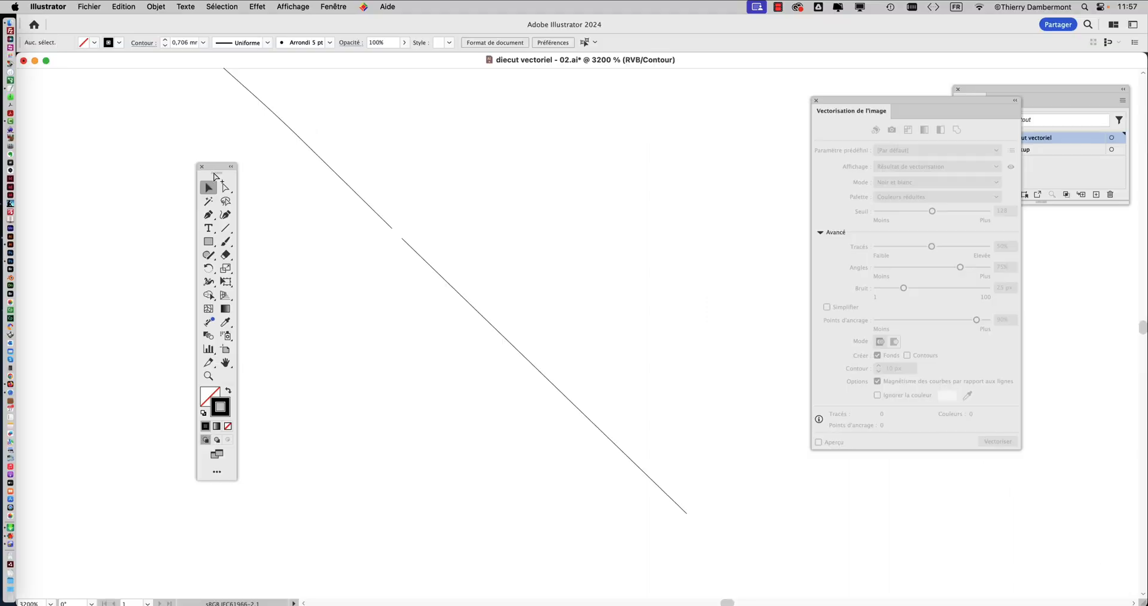
pyautogui.keyDown('alt'); pyautogui.scroll(-8, 434, 356); pyautogui.keyUp('alt')
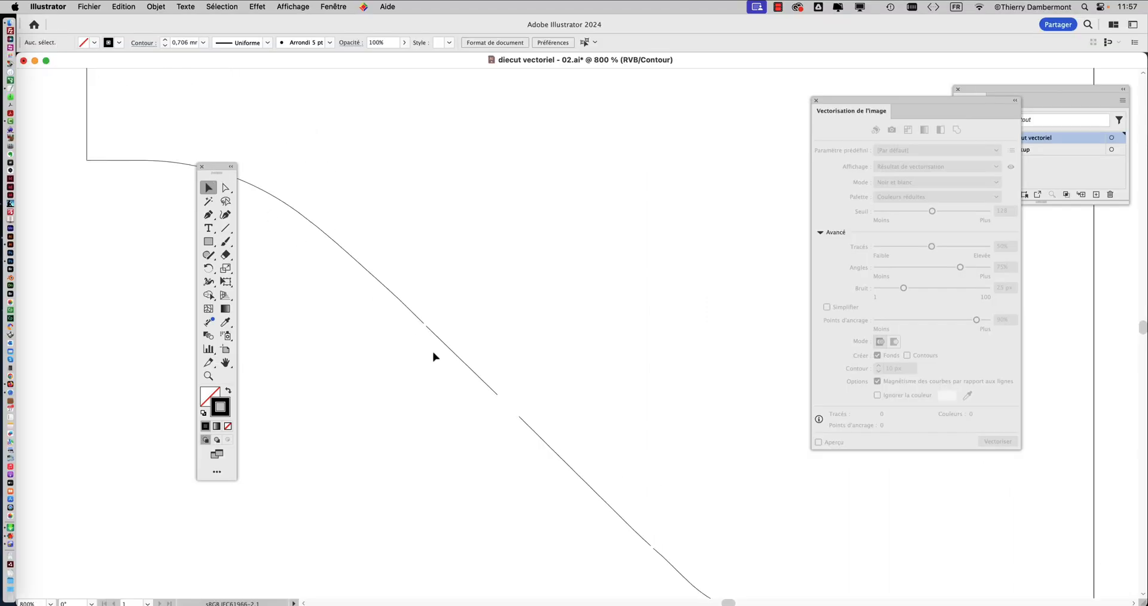
pyautogui.moveTo(438, 344); pyautogui.dragTo(537, 269)
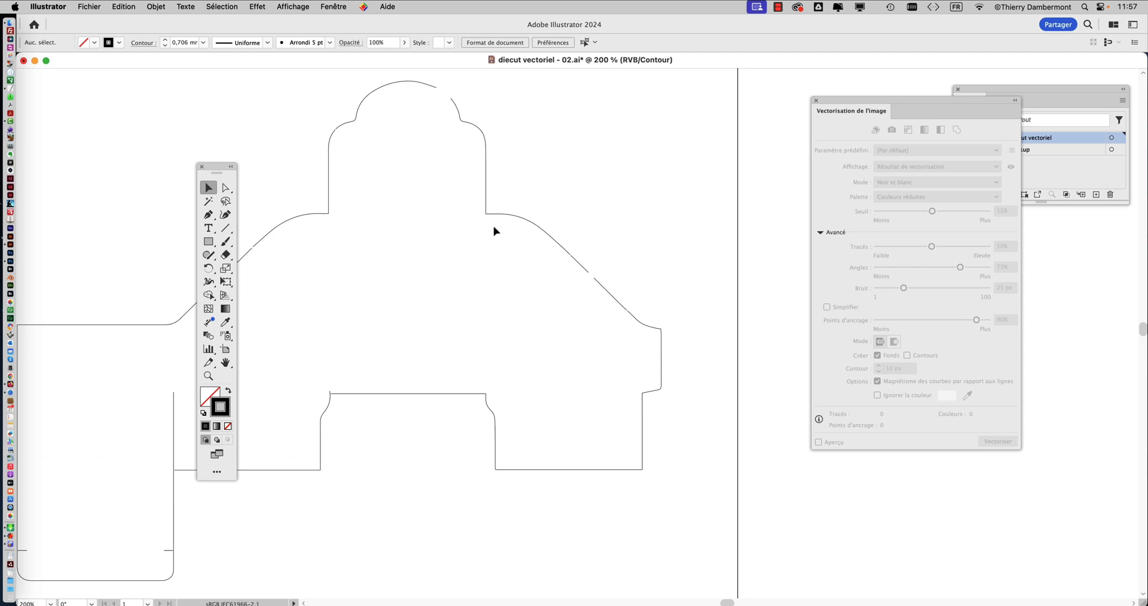
pyautogui.keyDown('alt'); pyautogui.scroll(4, 494, 231); pyautogui.keyUp('alt')
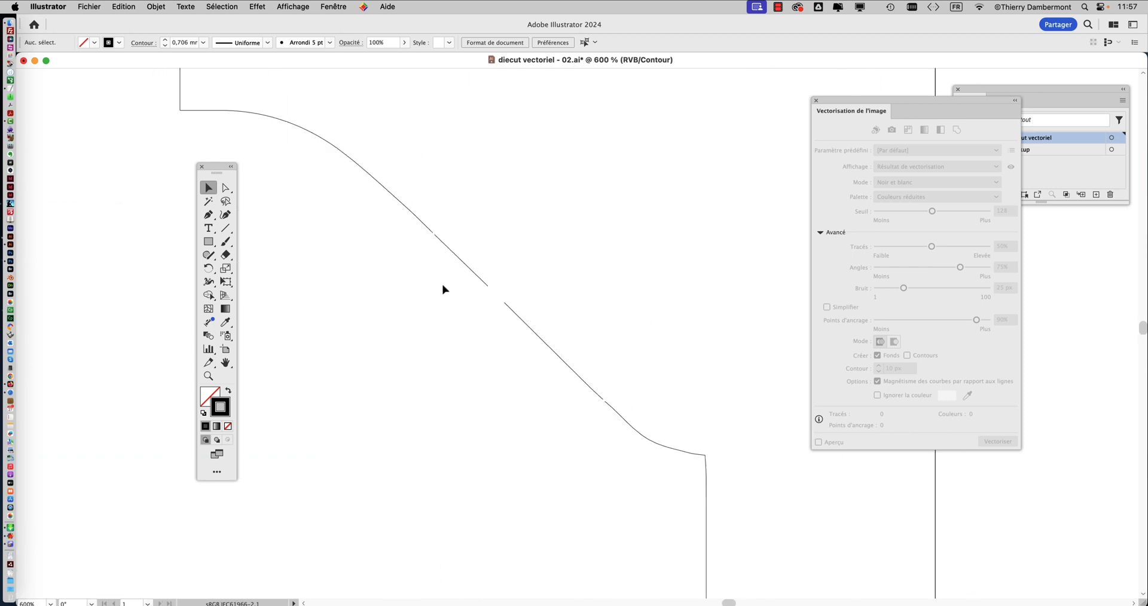
pyautogui.keyDown('alt'); pyautogui.scroll(3, 443, 289); pyautogui.keyUp('alt')
pyautogui.moveTo(337, 169); pyautogui.dragTo(282, 227)
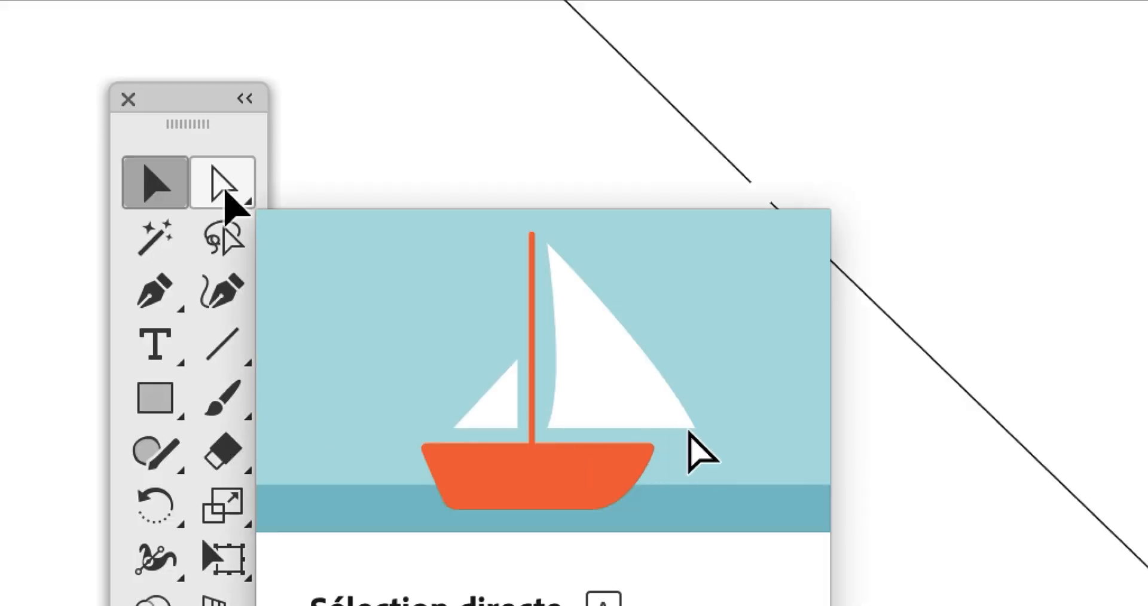
# Step: Try to join the two path endpoints at the narrow upper break on the right sloped shoulder using Direct Selection
pyautogui.click(226, 189)
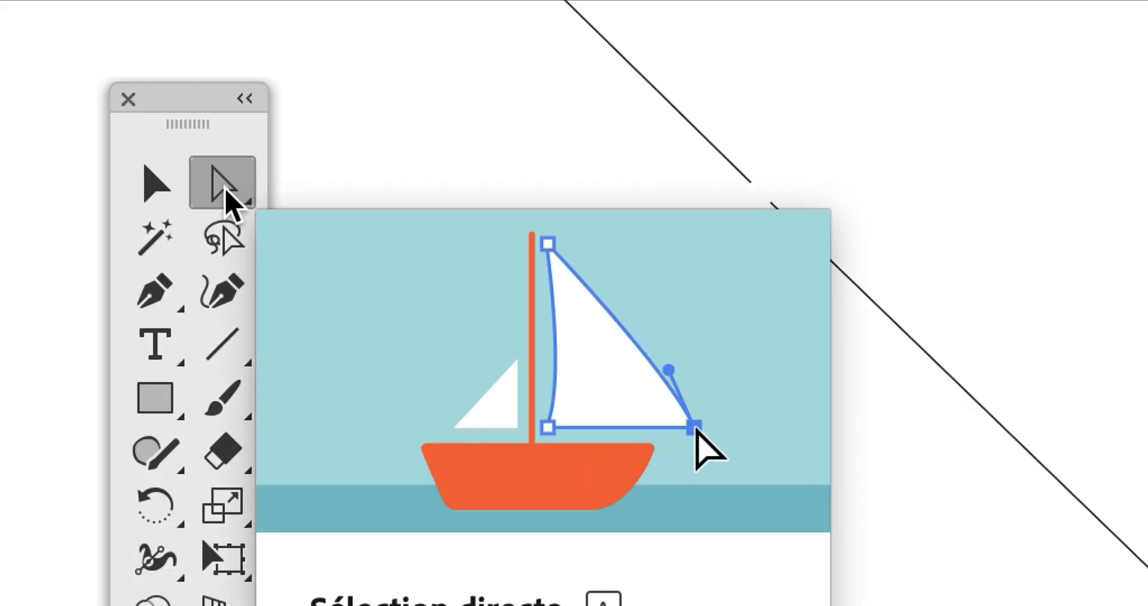
pyautogui.moveTo(220, 155); pyautogui.dragTo(572, 91)
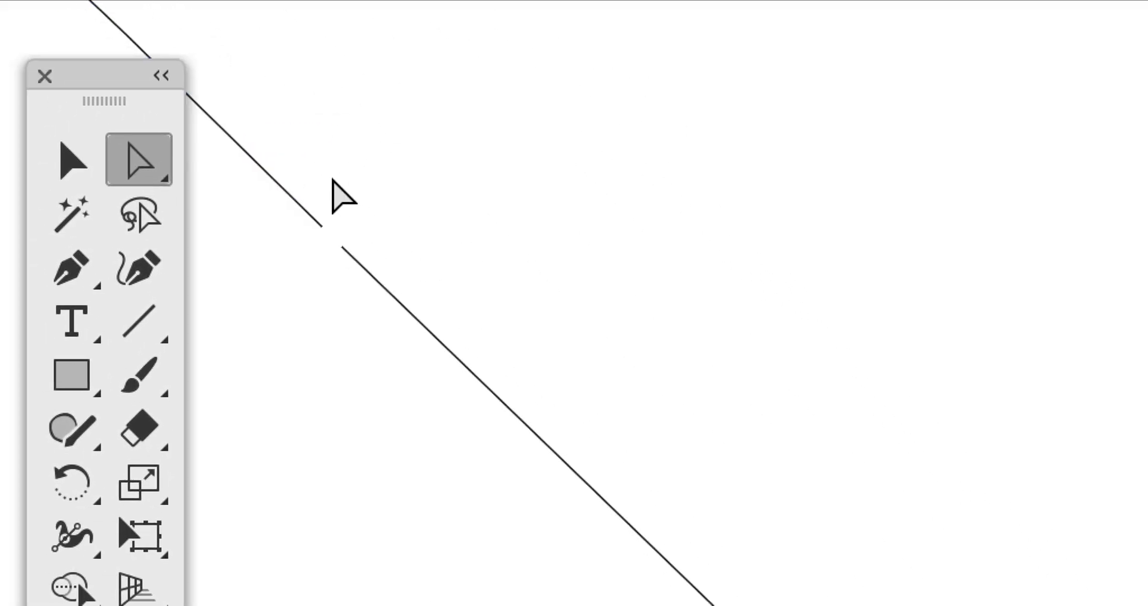
pyautogui.moveTo(332, 197); pyautogui.dragTo(357, 236)
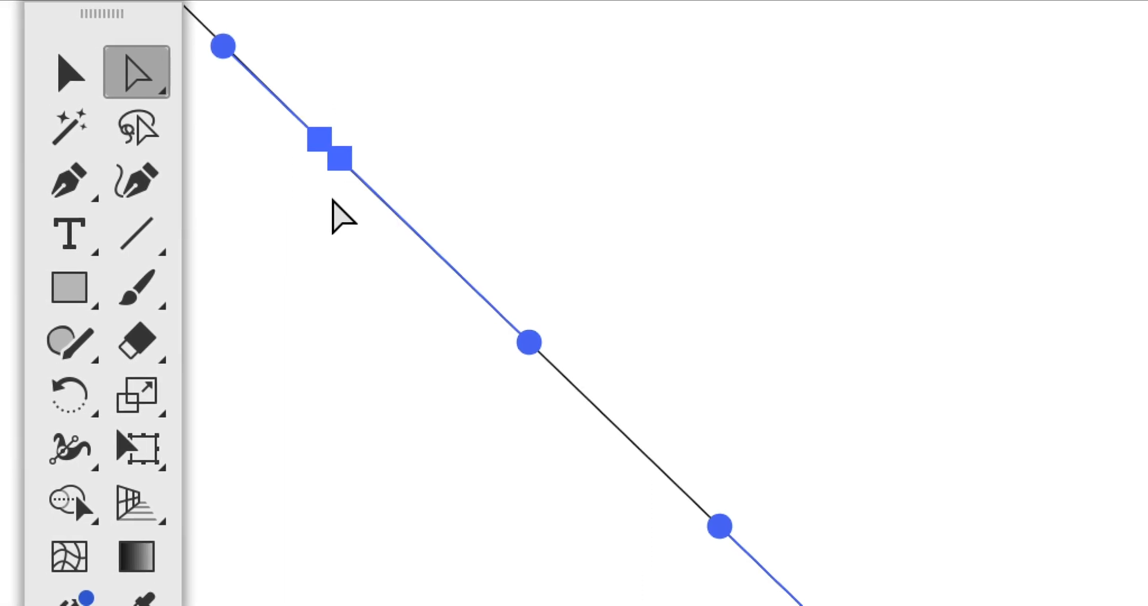
pyautogui.hotkey('ctrl', '=')
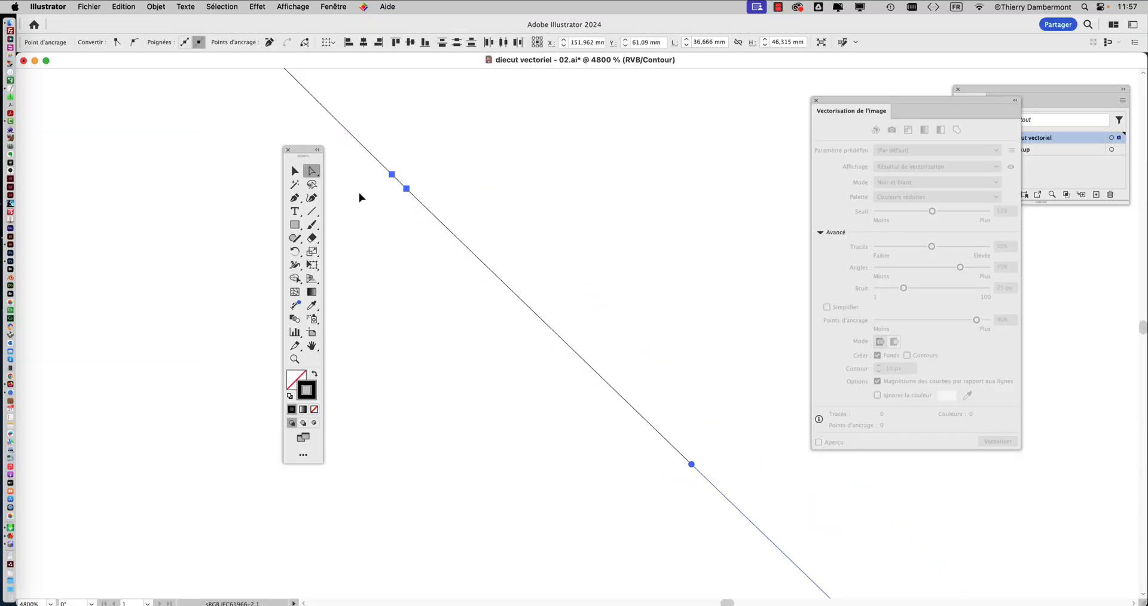
pyautogui.scroll(-2, 442, 278)
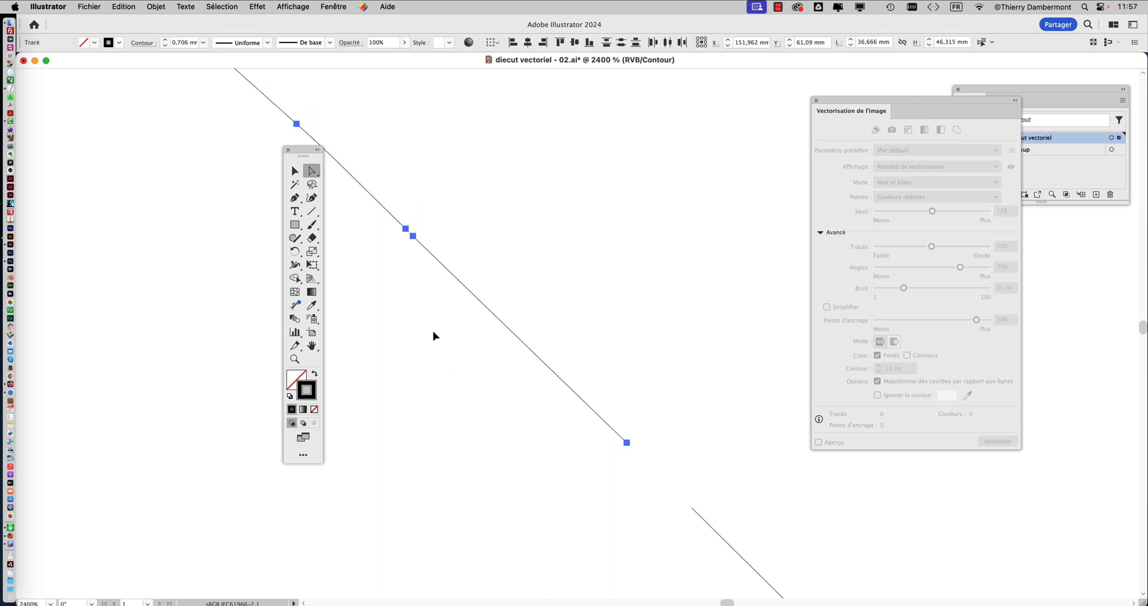
pyautogui.press('Delete')
pyautogui.scroll(1, 402, 250)
pyautogui.scroll(2, 400, 247)
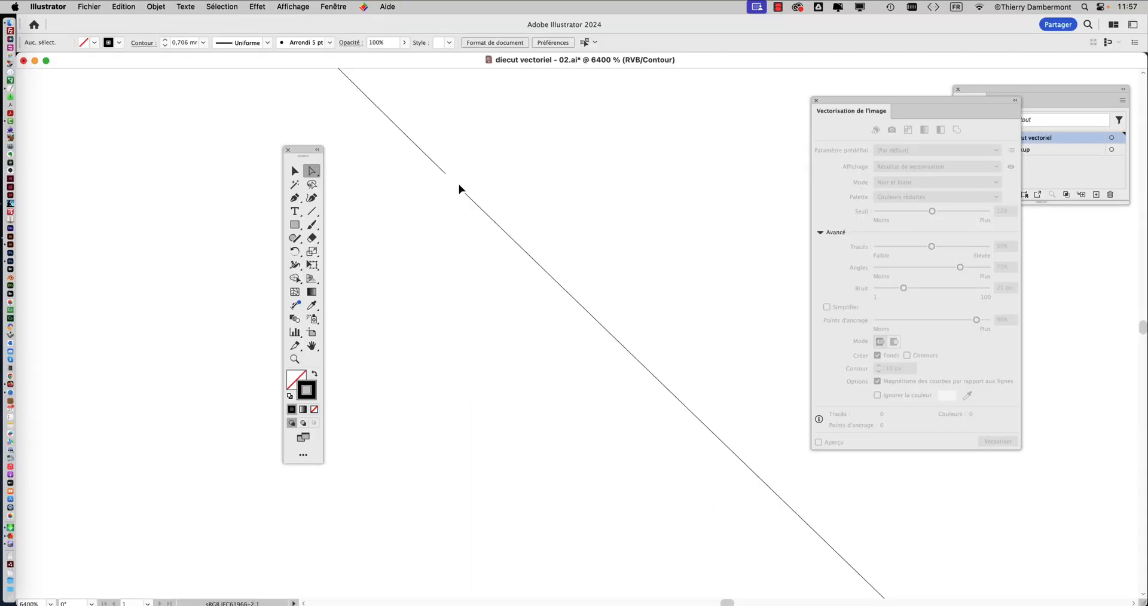
# Step: Join the two path endpoints across the wider gap on the right sloped shoulder with a straight segment, and deselect
pyautogui.scroll(-3, 473, 229)
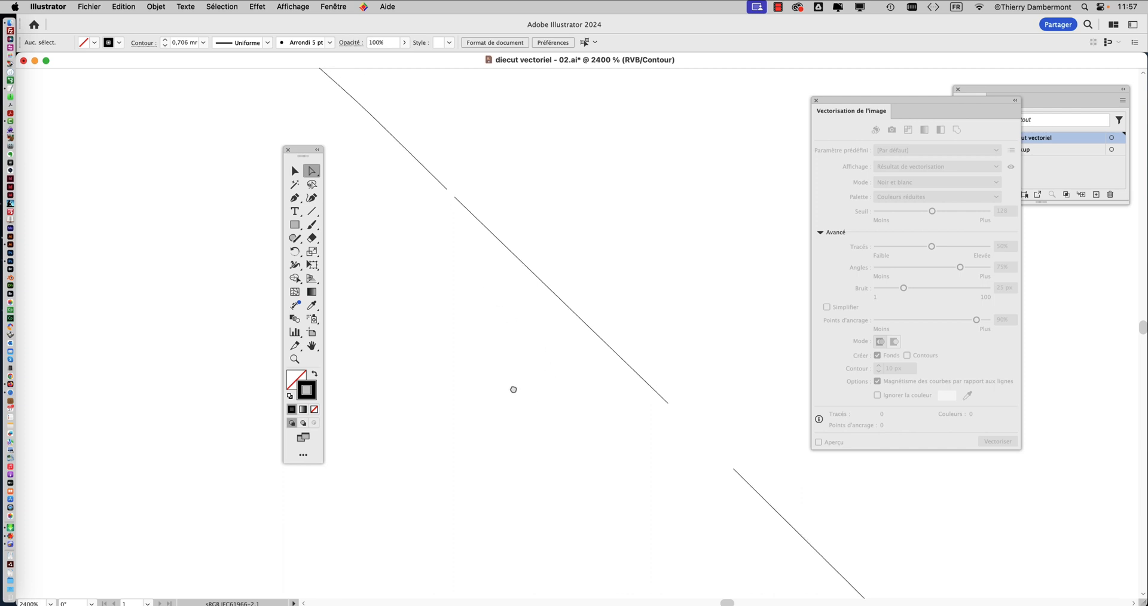
pyautogui.moveTo(458, 266); pyautogui.dragTo(550, 422)
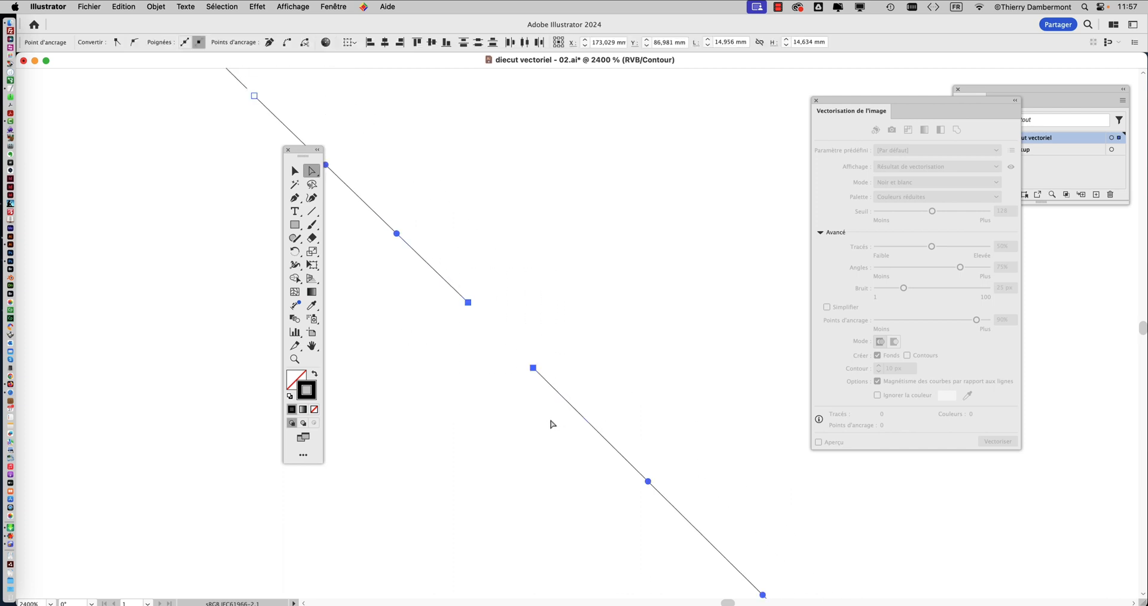
pyautogui.click(518, 401)
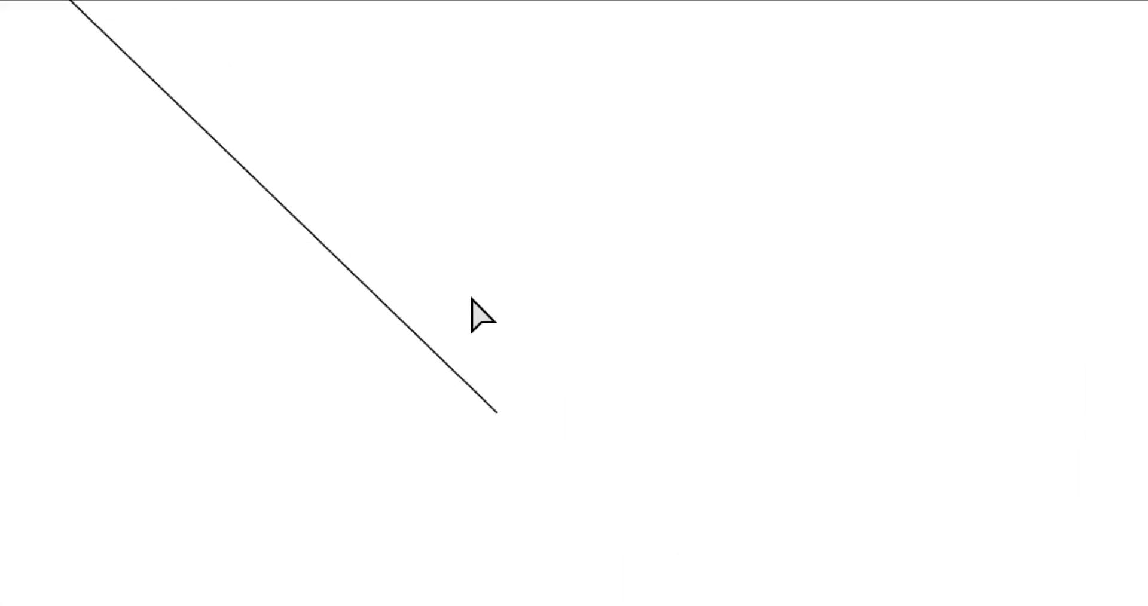
pyautogui.moveTo(472, 298); pyautogui.dragTo(533, 396)
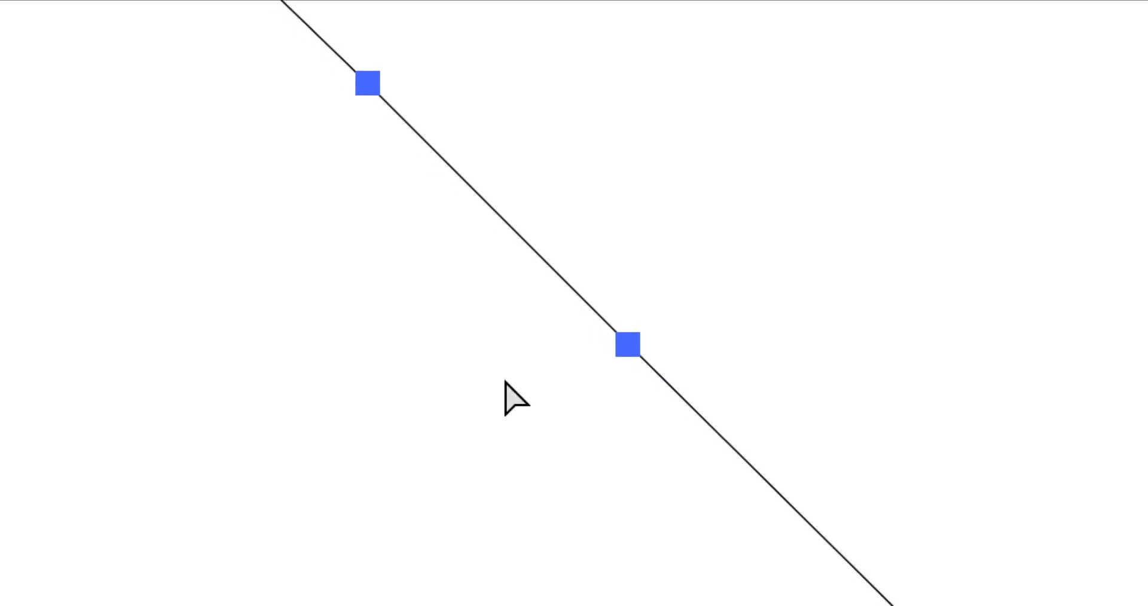
pyautogui.click(463, 346)
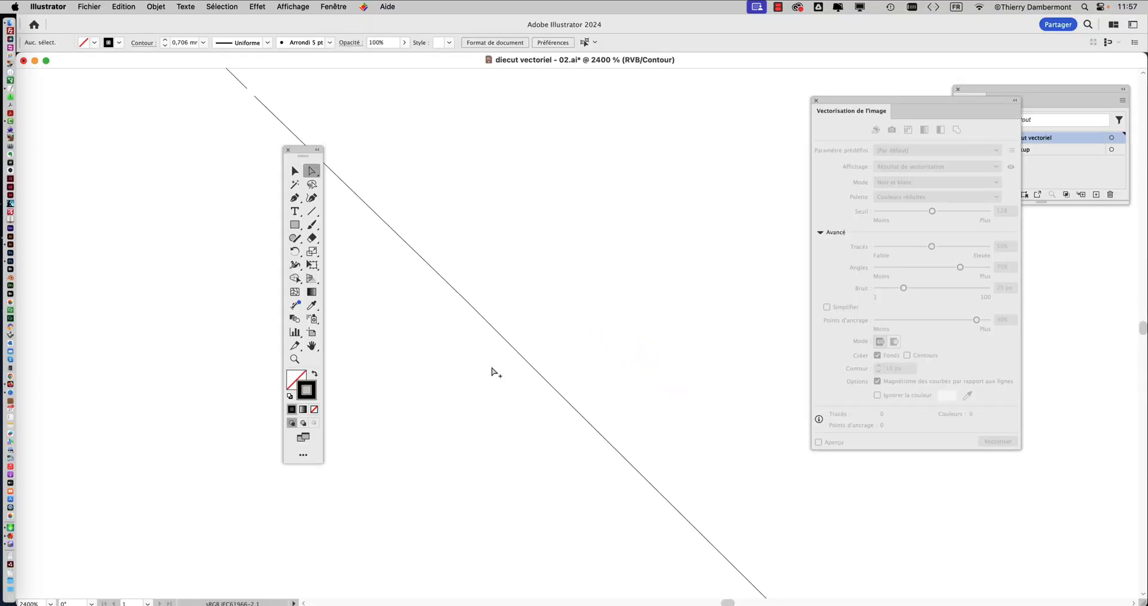
# Step: Join the two open endpoints across the gap in the rounded top of the die-cut with a straight segment
pyautogui.scroll(-5, 506, 362)
pyautogui.moveTo(496, 280); pyautogui.dragTo(617, 285)
pyautogui.scroll(5, 653, 323)
pyautogui.hscroll(-4, 653, 323)
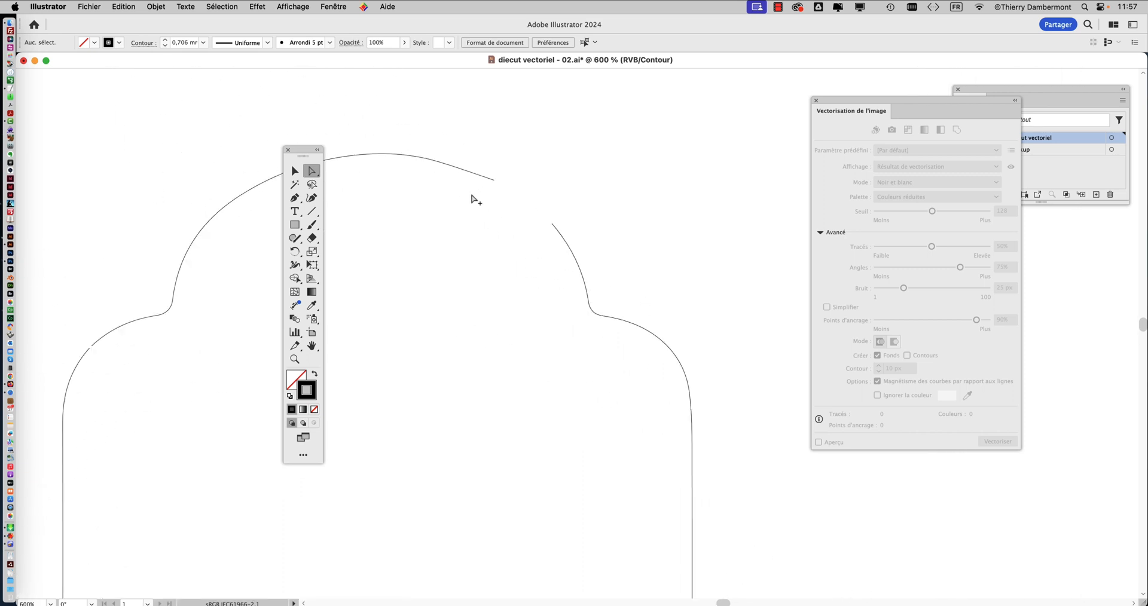
pyautogui.scroll(4, 472, 197)
pyautogui.moveTo(574, 226); pyautogui.dragTo(635, 303)
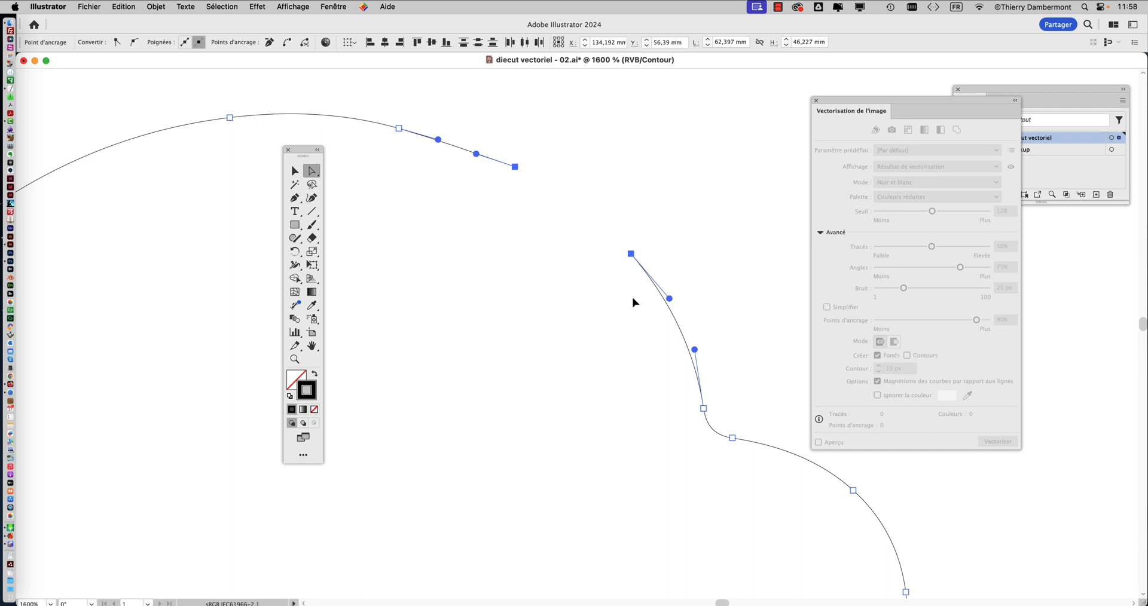
pyautogui.hotkey('ctrl', 'j')
pyautogui.click(608, 218)
pyautogui.click(533, 183)
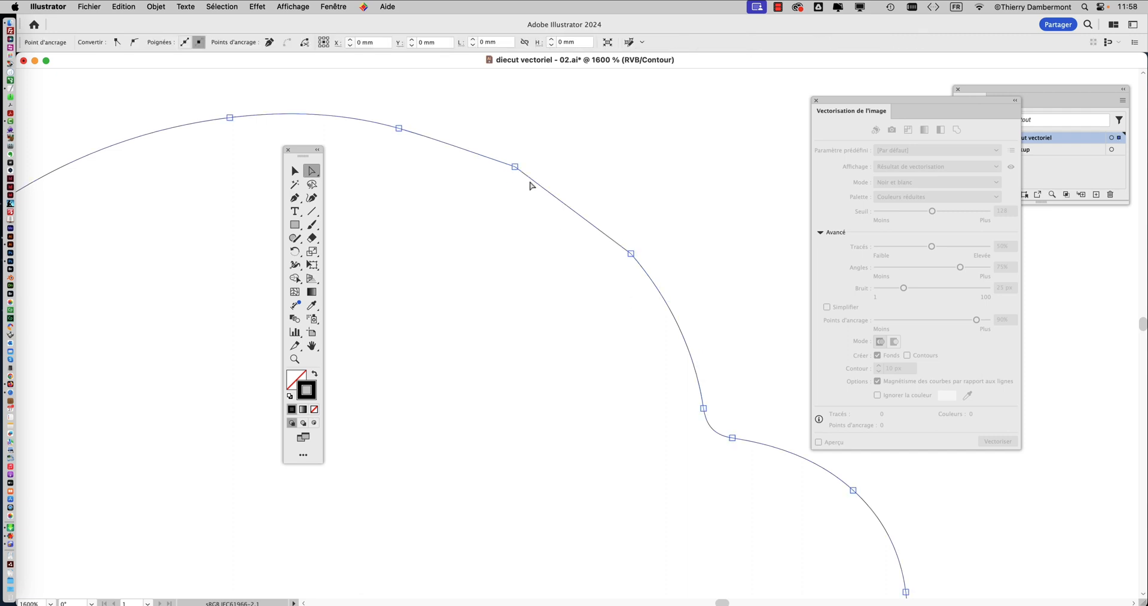
# Step: Move the upper anchor point of the new dome segment slightly down to about X 129.8 mm, Y 35.6 mm, and keep it selected
pyautogui.click(515, 167)
pyautogui.moveTo(515, 167); pyautogui.dragTo(478, 157)
pyautogui.click(630, 253)
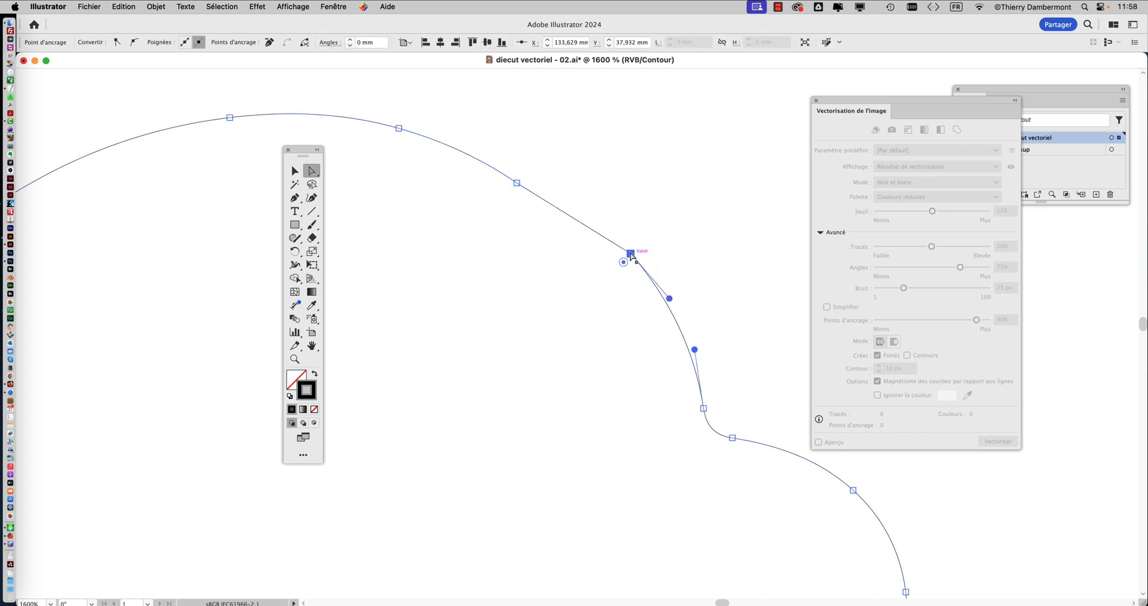
pyautogui.click(517, 183)
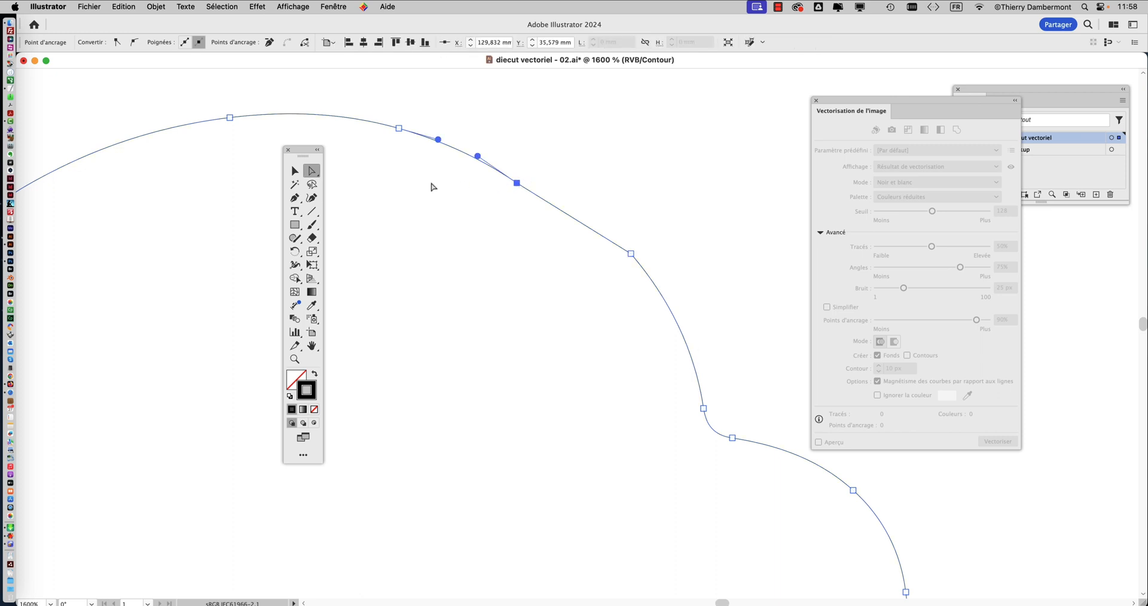
# Step: Convert the moved dome anchor point to a smooth point with the Anchor Point tool, pulling direction handles along the straight segment
pyautogui.moveTo(308, 149); pyautogui.dragTo(444, 186)
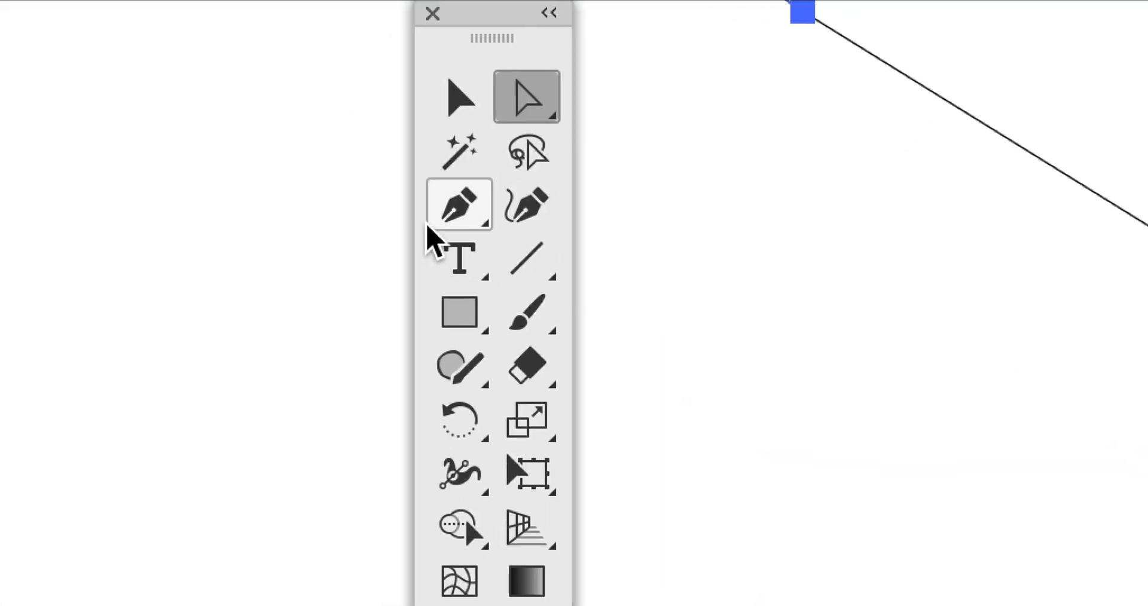
pyautogui.moveTo(430, 236); pyautogui.dragTo(690, 390)
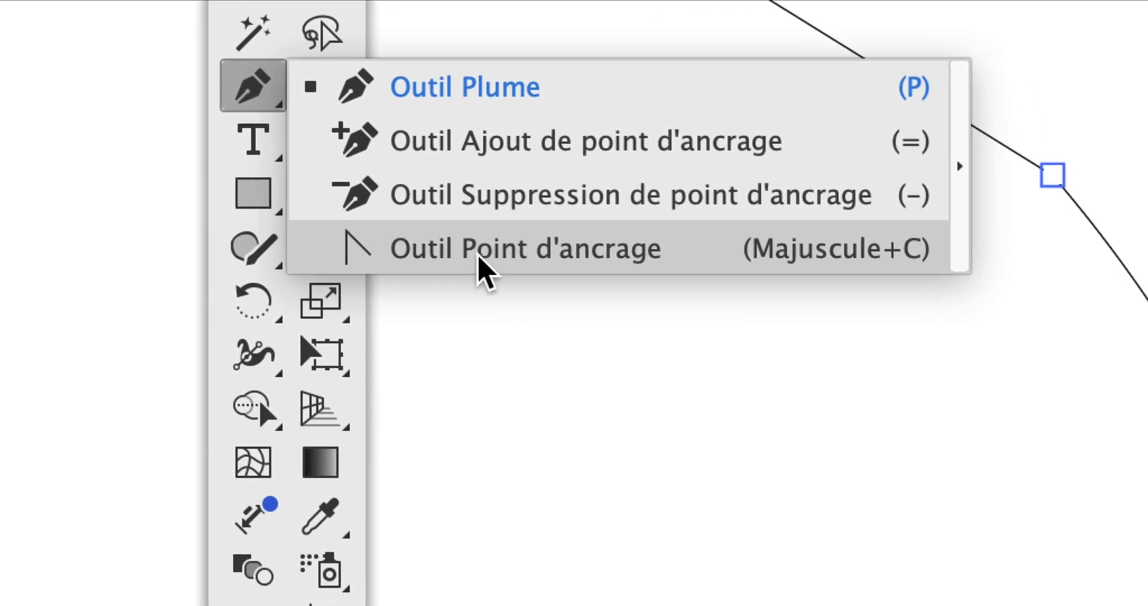
pyautogui.moveTo(480, 257)
pyautogui.mouseDown()
pyautogui.moveTo(509, 258)
pyautogui.moveTo(485, 259)
pyautogui.mouseUp()
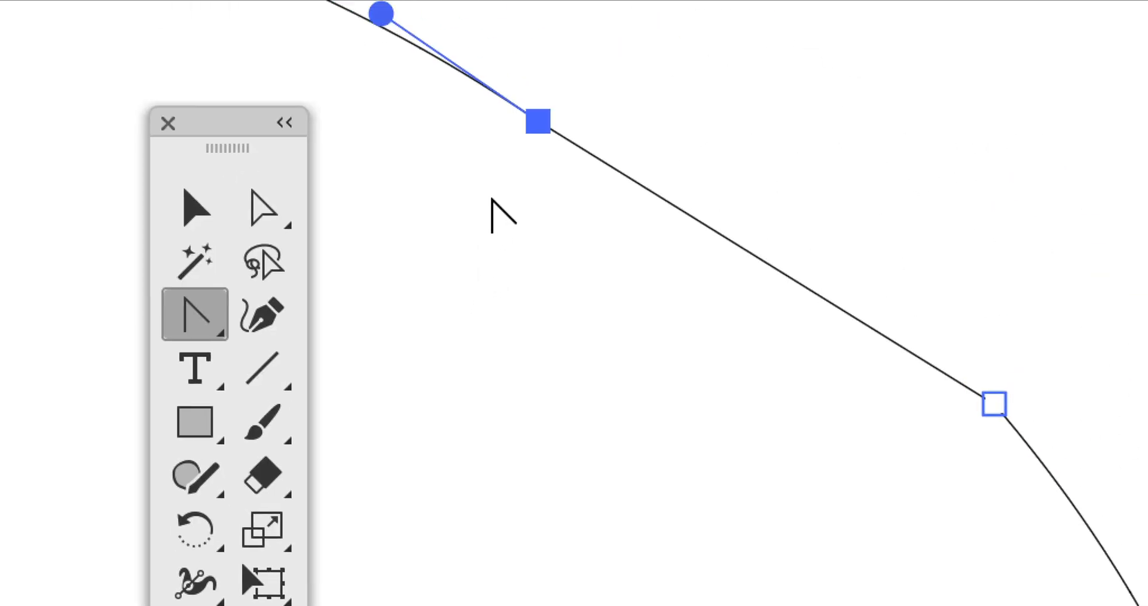
pyautogui.click(504, 178)
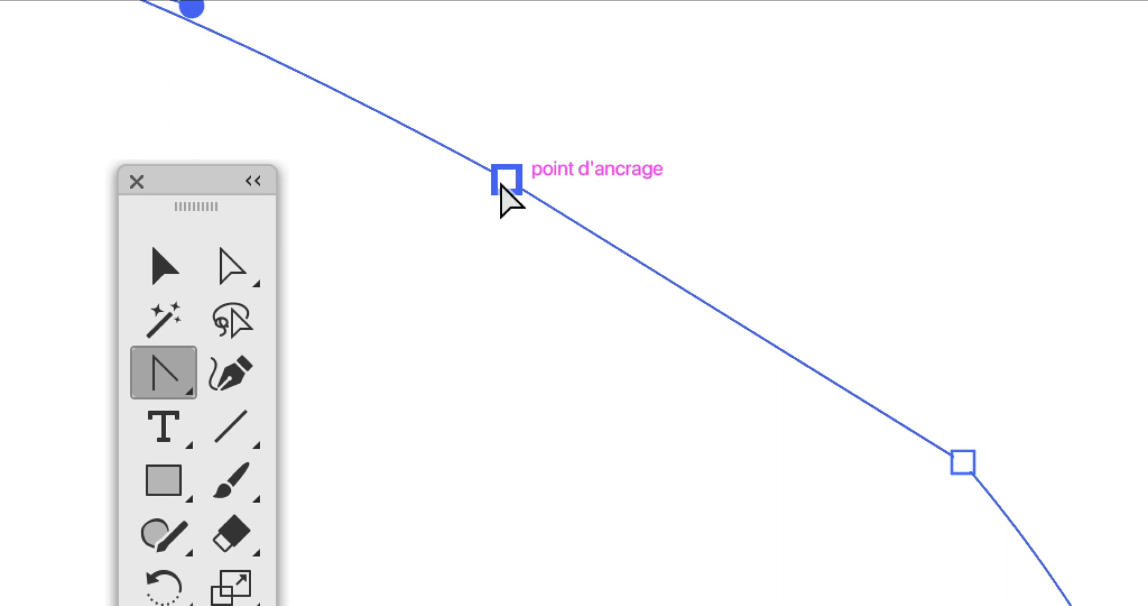
pyautogui.moveTo(502, 182); pyautogui.dragTo(615, 276)
pyautogui.moveTo(522, 204); pyautogui.dragTo(565, 188)
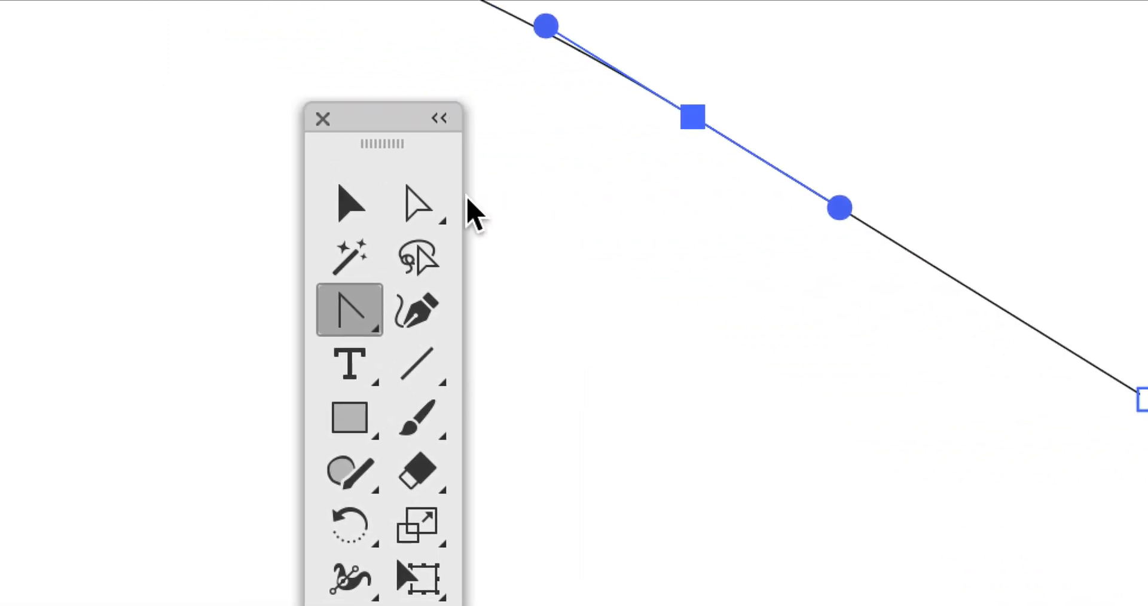
# Step: Reshape the dome curve by adjusting the smoothed anchor's lower direction handle and moving the anchor to about X 130.28 mm, Y 35.32 mm
pyautogui.click(102, 201)
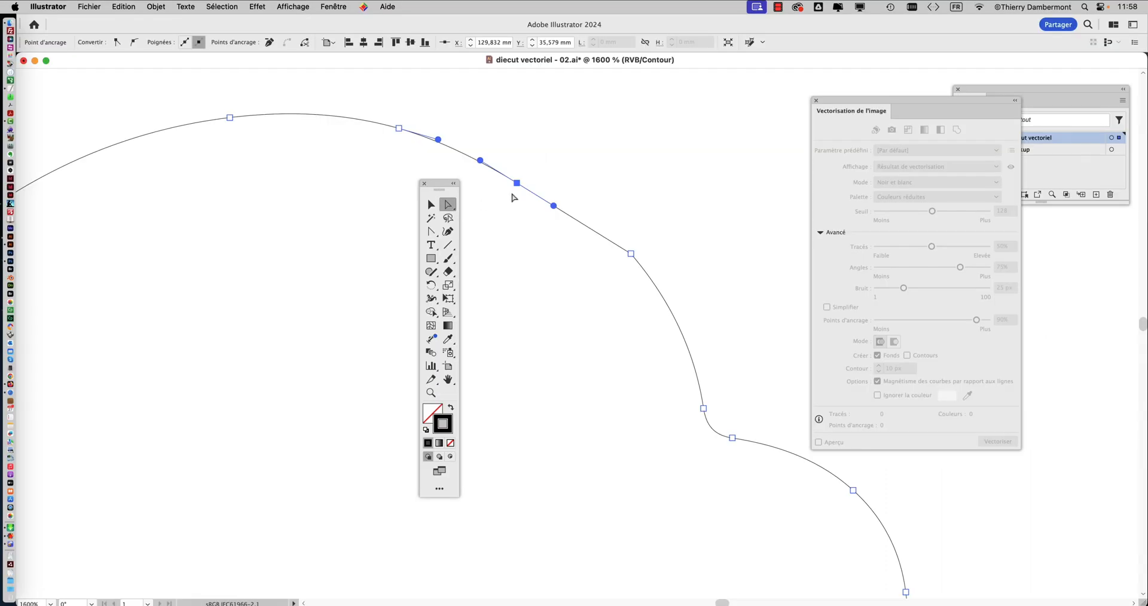
pyautogui.moveTo(519, 189); pyautogui.dragTo(602, 215)
pyautogui.moveTo(523, 185)
pyautogui.mouseDown()
pyautogui.moveTo(480, 150)
pyautogui.moveTo(531, 179)
pyautogui.mouseUp()
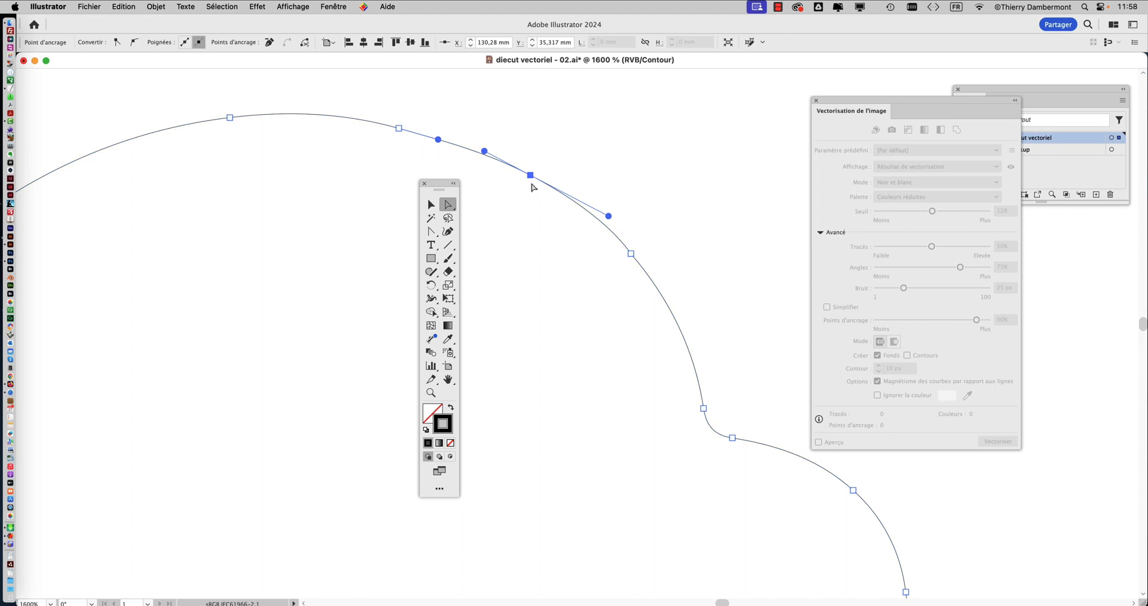
pyautogui.moveTo(604, 221); pyautogui.dragTo(595, 212)
pyautogui.moveTo(530, 177); pyautogui.dragTo(531, 184)
# Step: Turn off Snap to Point (Magnétisme du point) and Smart Guides (Repères commentés) so the dome anchor can be moved freely
pyautogui.click(299, 7)
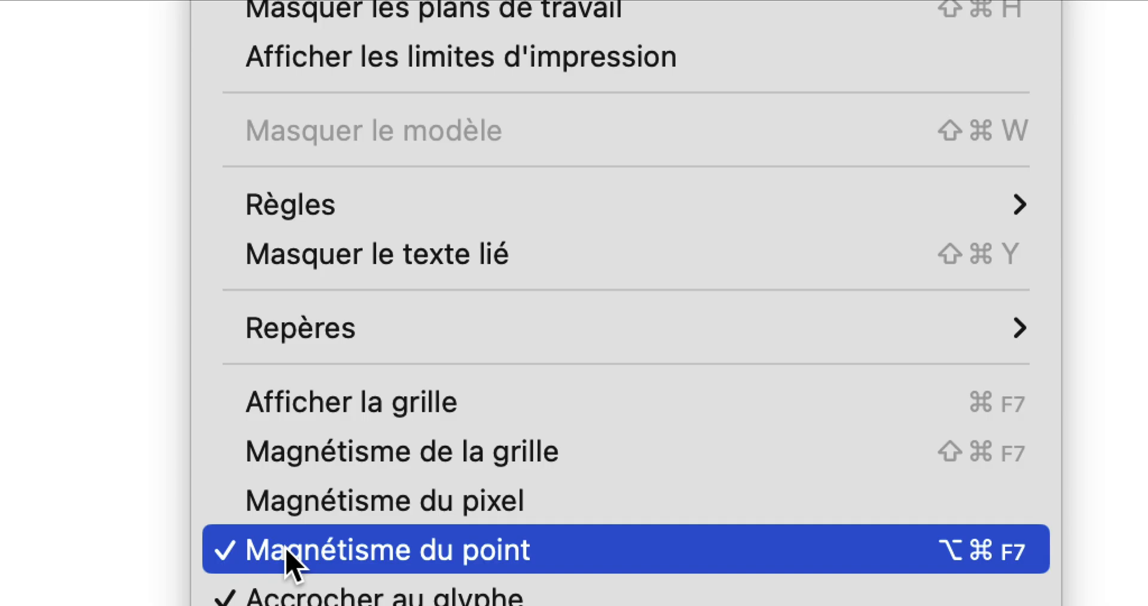
pyautogui.click(287, 551)
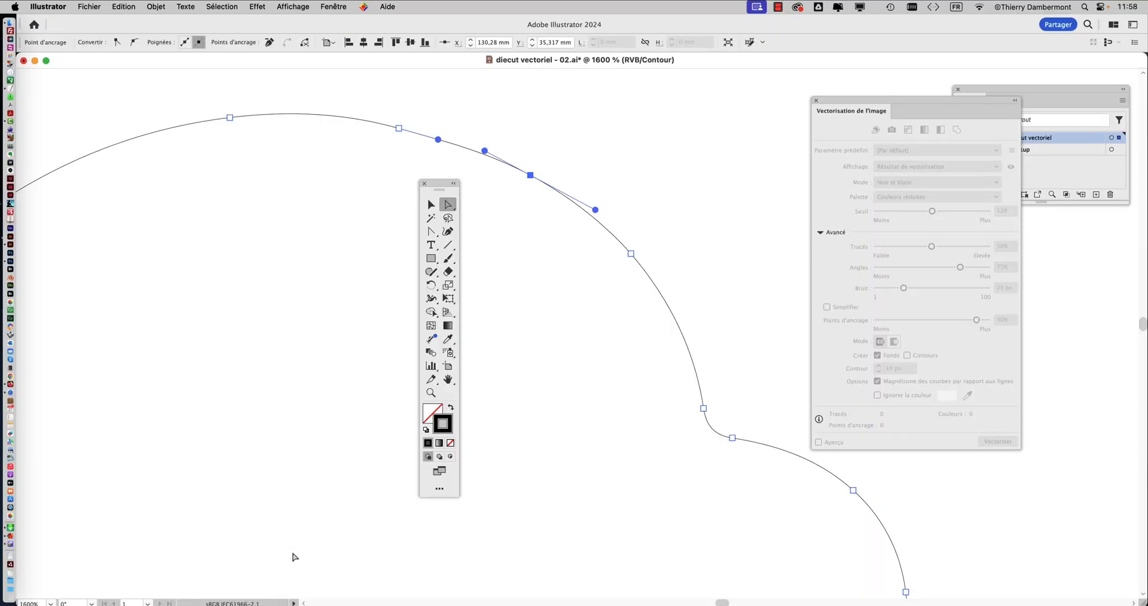
pyautogui.moveTo(531, 179); pyautogui.dragTo(532, 183)
pyautogui.click(304, 7)
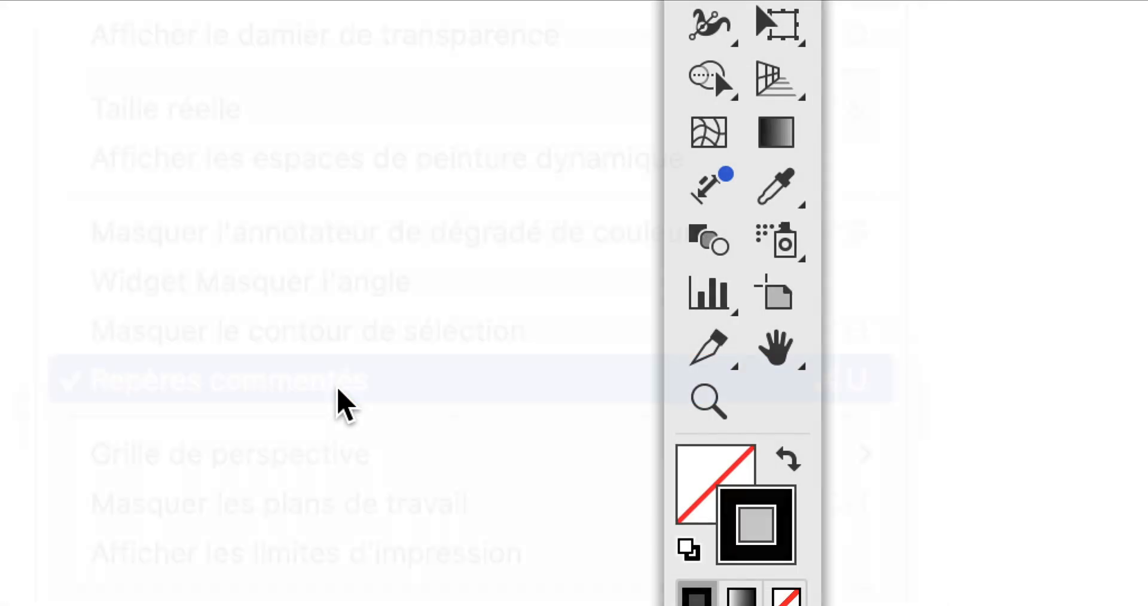
pyautogui.click(338, 388)
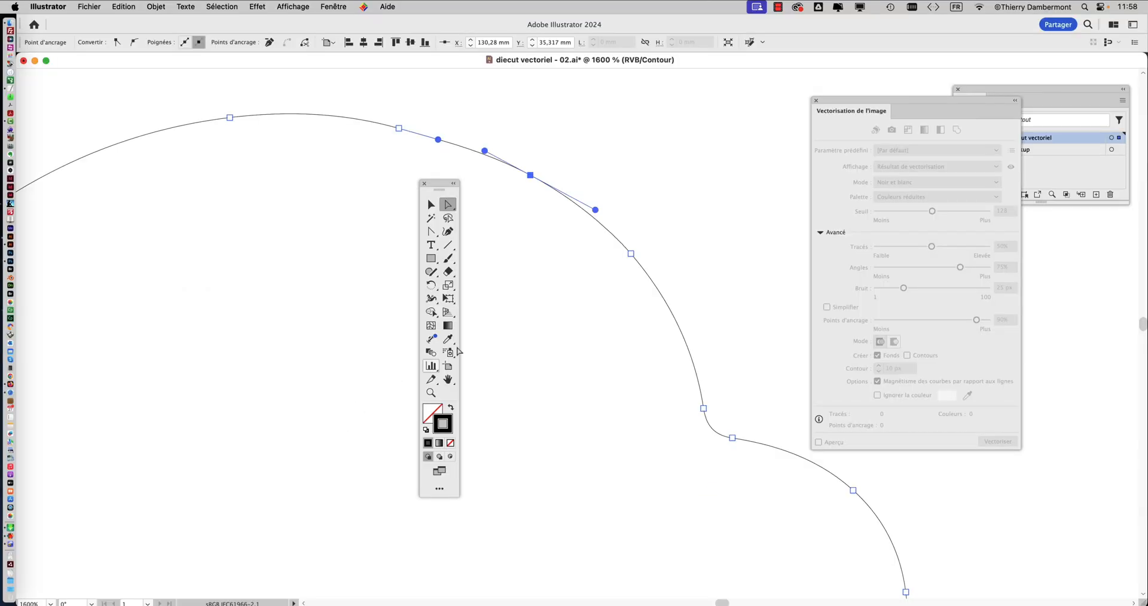
# Step: Nudge the dome anchor point slightly down and right, shorten its lower direction handle to smooth the curve, and deselect
pyautogui.moveTo(534, 178); pyautogui.dragTo(538, 177)
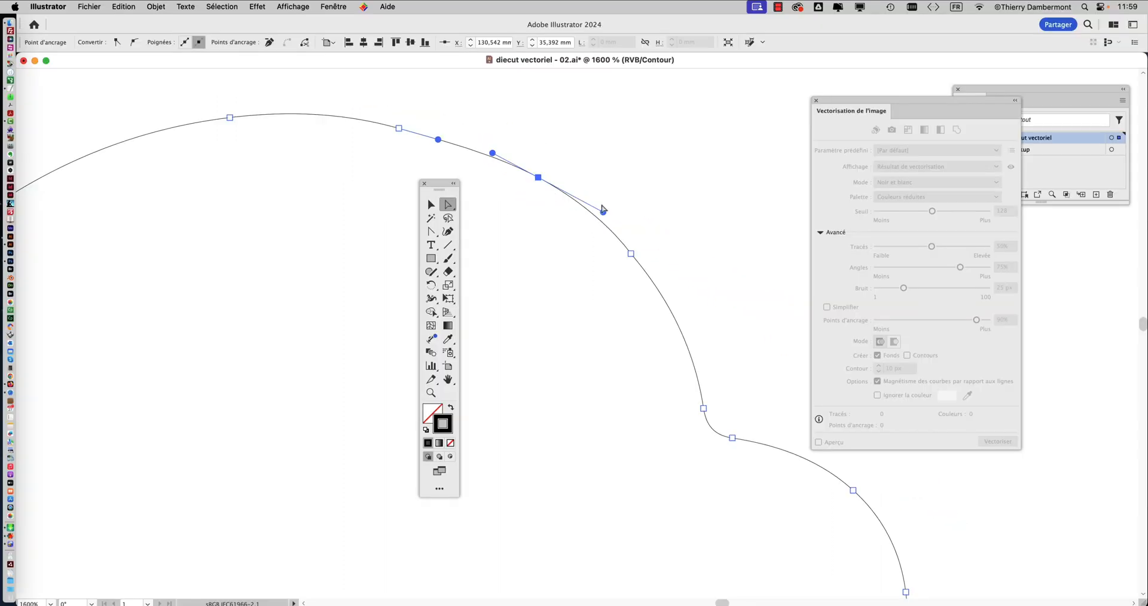
pyautogui.moveTo(605, 214); pyautogui.dragTo(596, 213)
pyautogui.moveTo(534, 179); pyautogui.dragTo(540, 187)
pyautogui.click(551, 171)
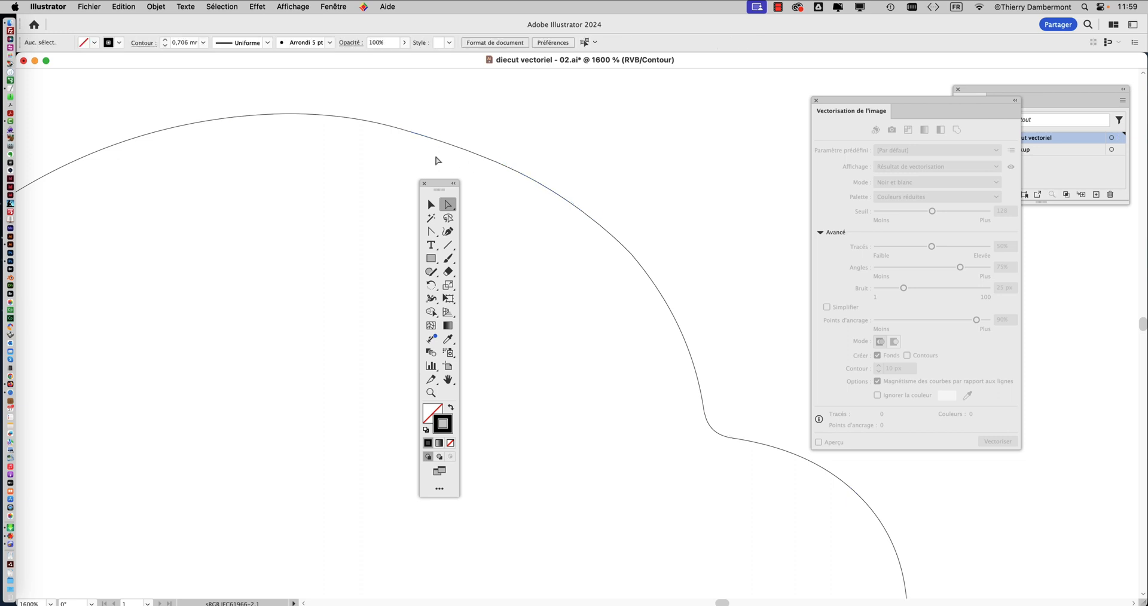
# Step: Shorten the left direction handle of the next anchor point up the dome, at about X 125.9 mm, Y 33.8 mm, and deselect
pyautogui.click(399, 128)
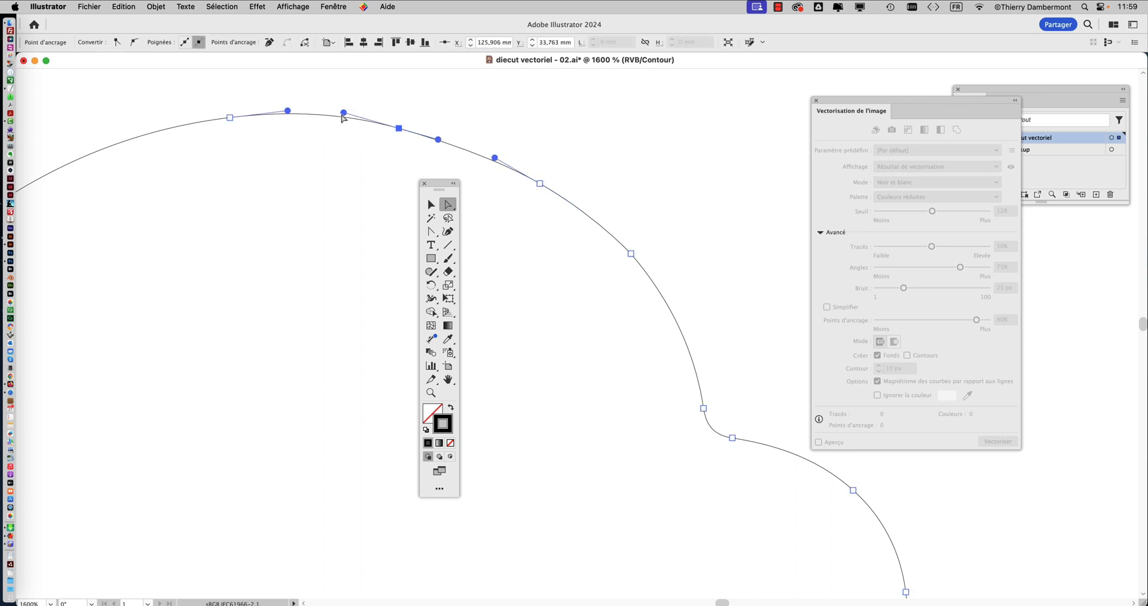
pyautogui.moveTo(341, 115); pyautogui.dragTo(335, 117)
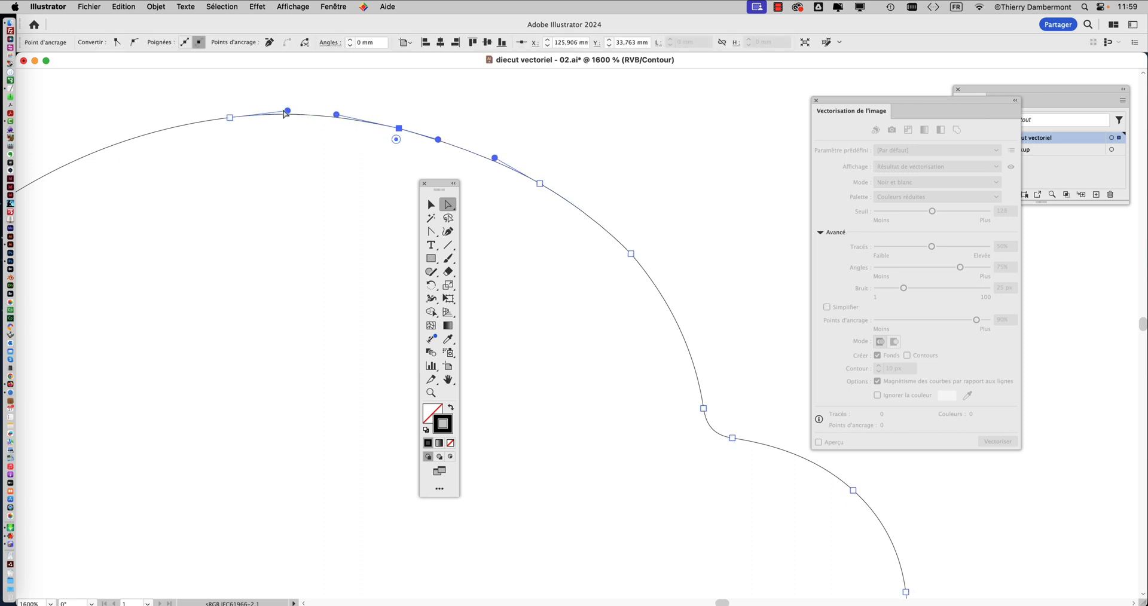
pyautogui.click(319, 145)
# Step: Move the floating toolbox clear of the dome outline and save the changes to diecut vectoriel - 02.ai
pyautogui.scroll(-2, 336, 243)
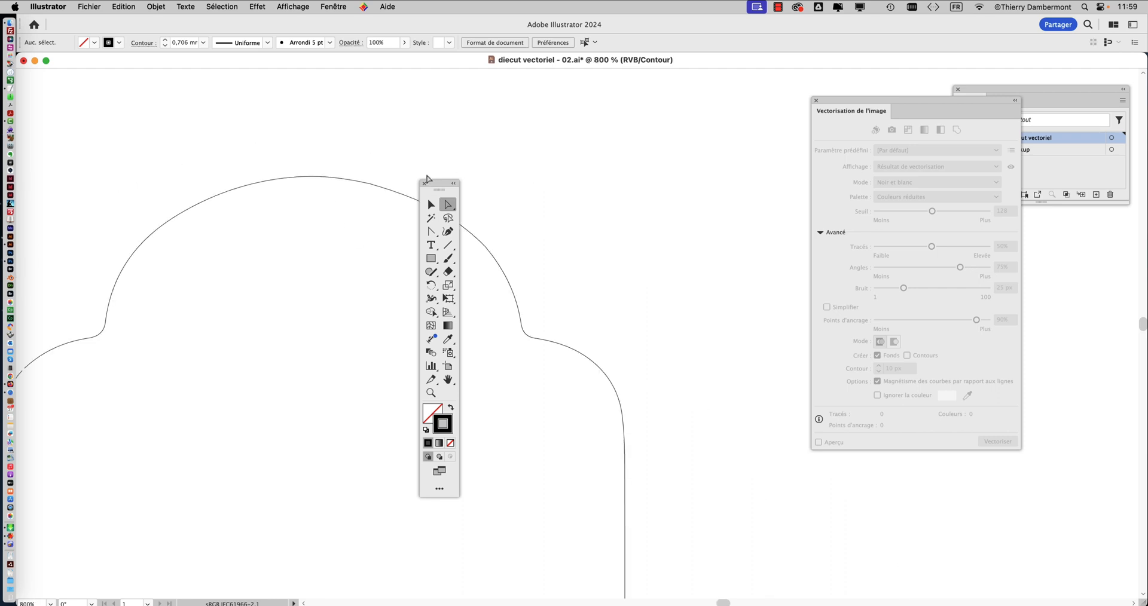
pyautogui.moveTo(427, 180); pyautogui.dragTo(659, 147)
pyautogui.scroll(-2, 470, 290)
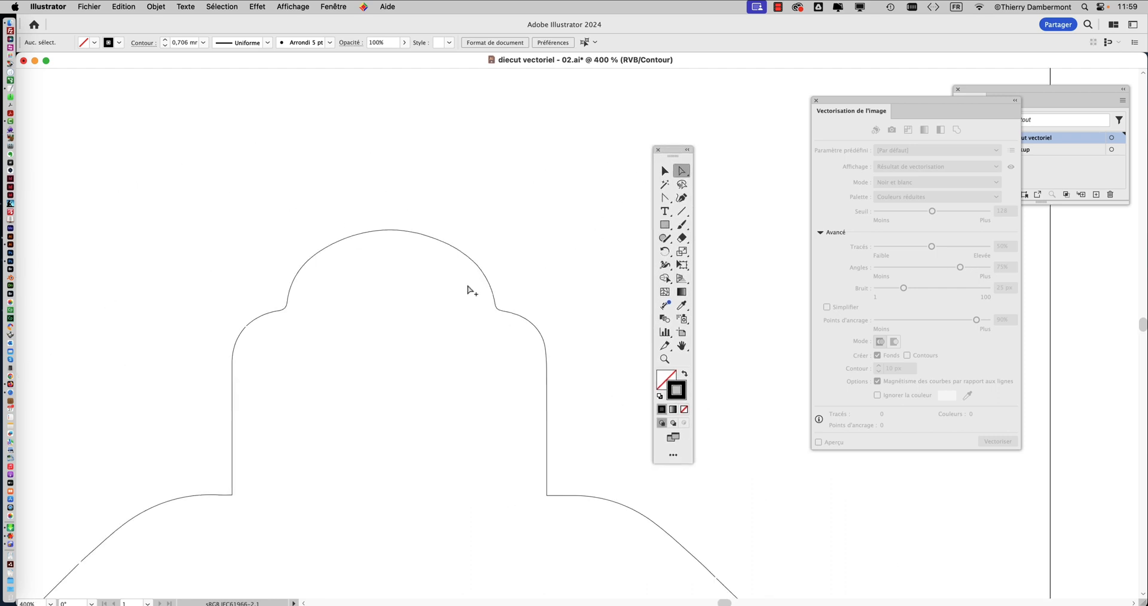
pyautogui.scroll(-5, 423, 314)
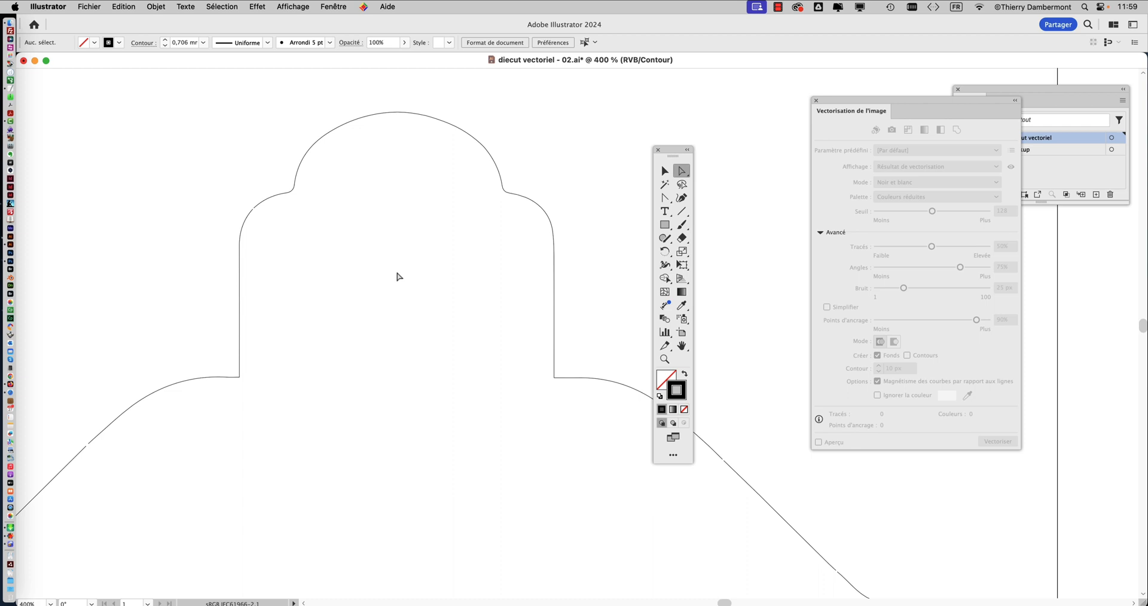
pyautogui.scroll(-2, 404, 272)
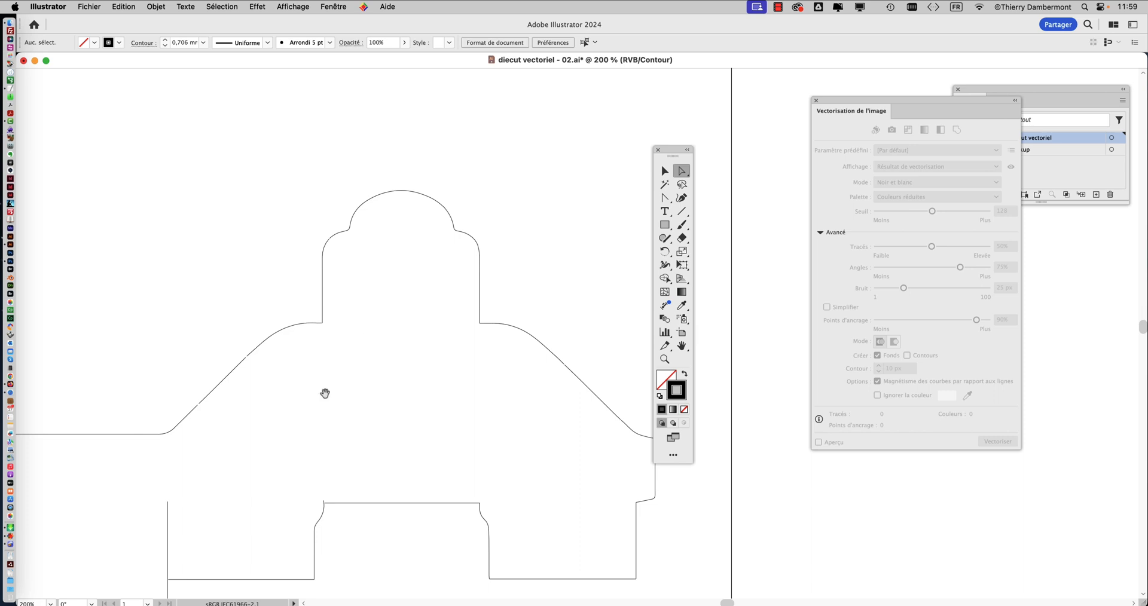
pyautogui.scroll(-5, 324, 394)
pyautogui.hscroll(-2, 382, 289)
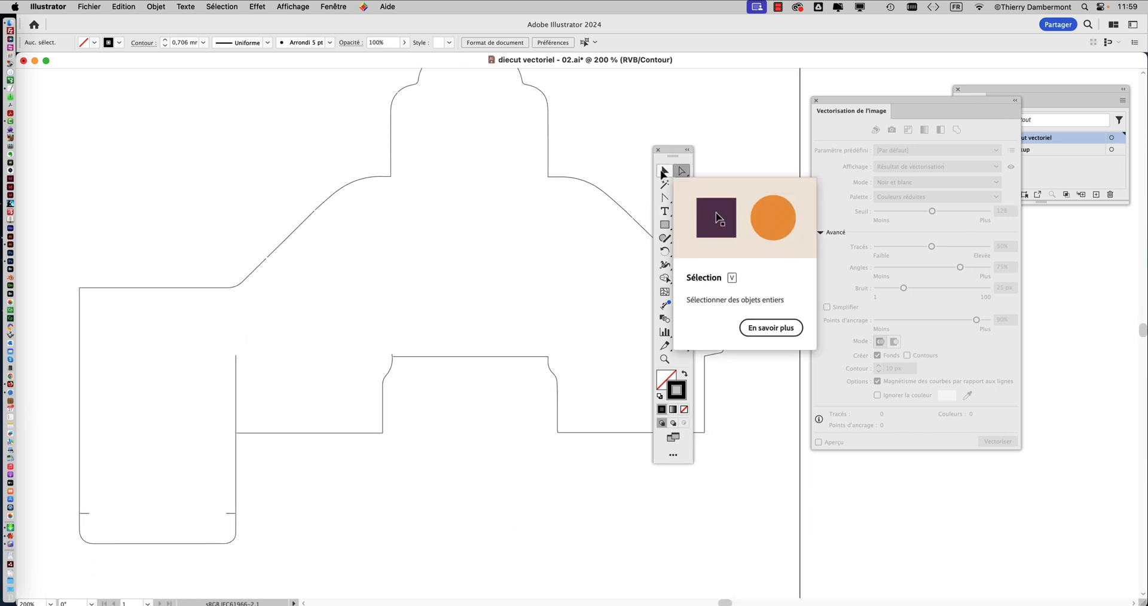
pyautogui.click(87, 7)
pyautogui.click(113, 115)
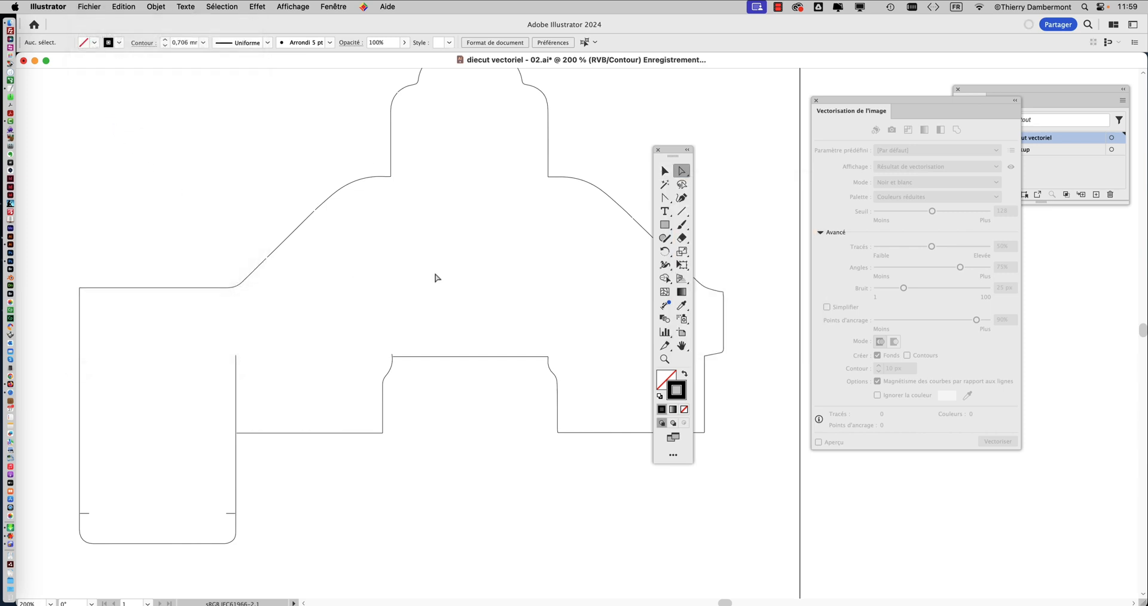